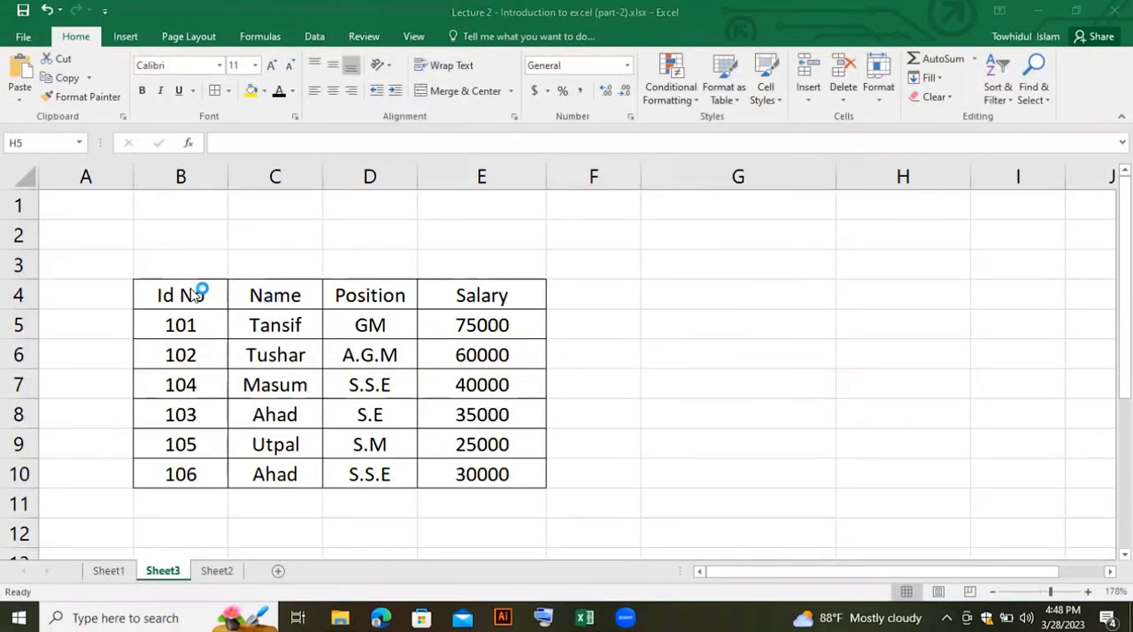
- Format the range B4:E10 as a table with headers, using a light red banded style
mouse_move(190, 291)
mouse_down()
mouse_move(479, 327)
mouse_move(485, 477)
mouse_up()
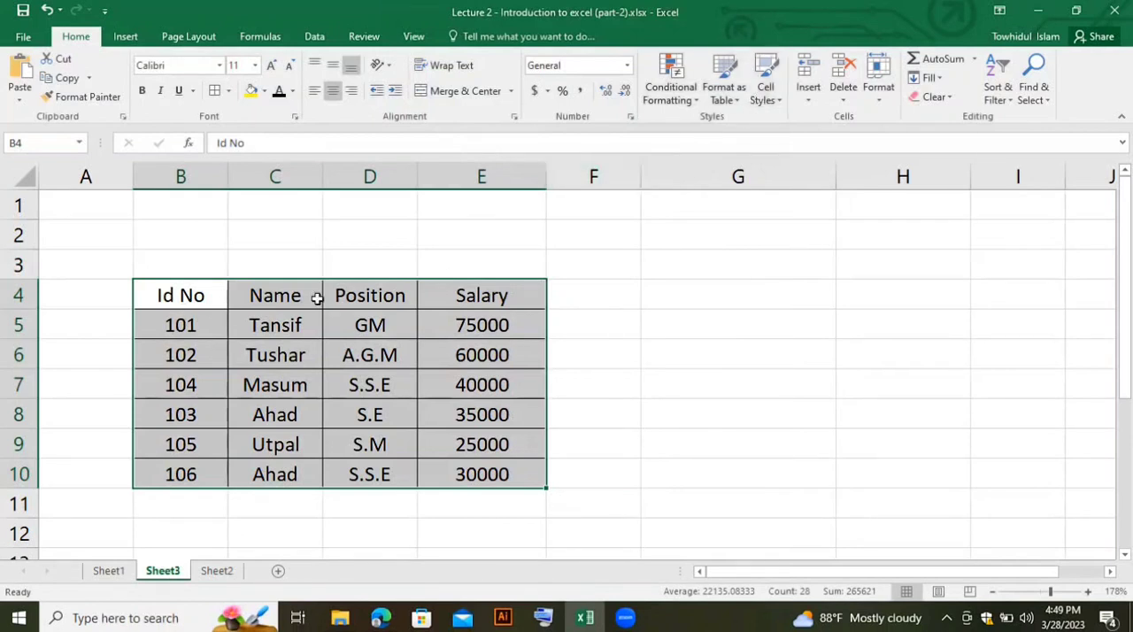
click(743, 102)
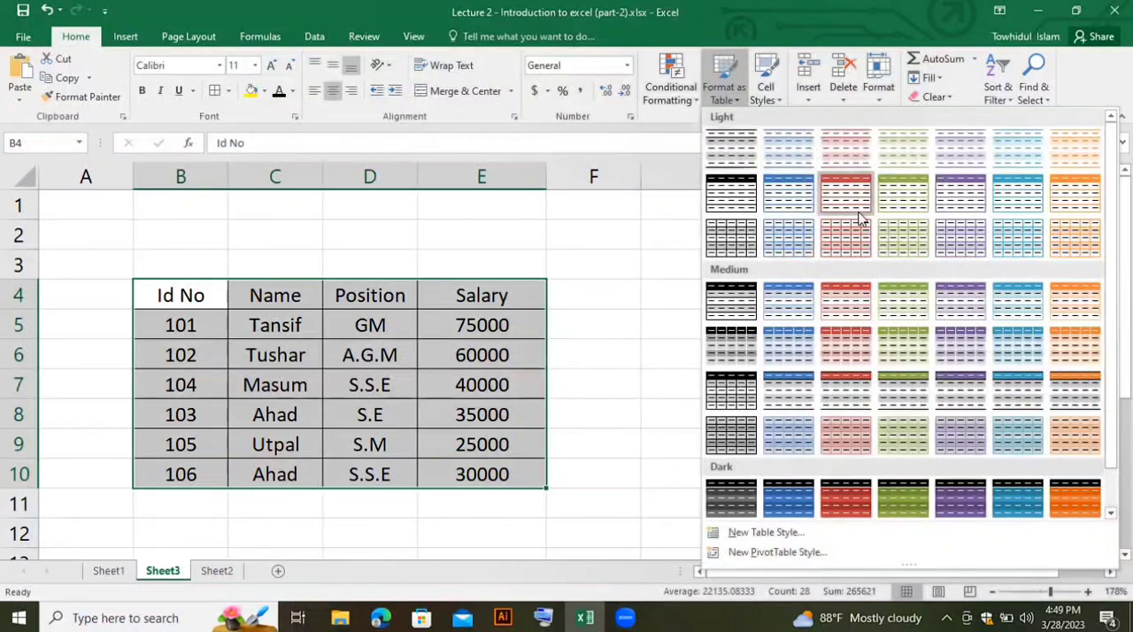
click(830, 151)
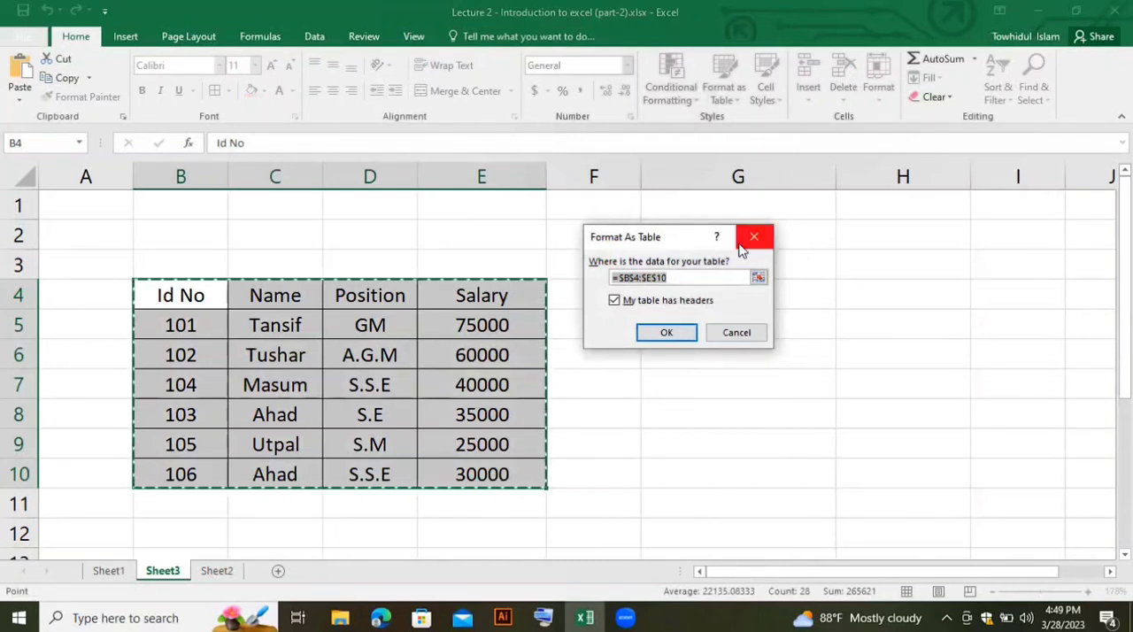
click(682, 333)
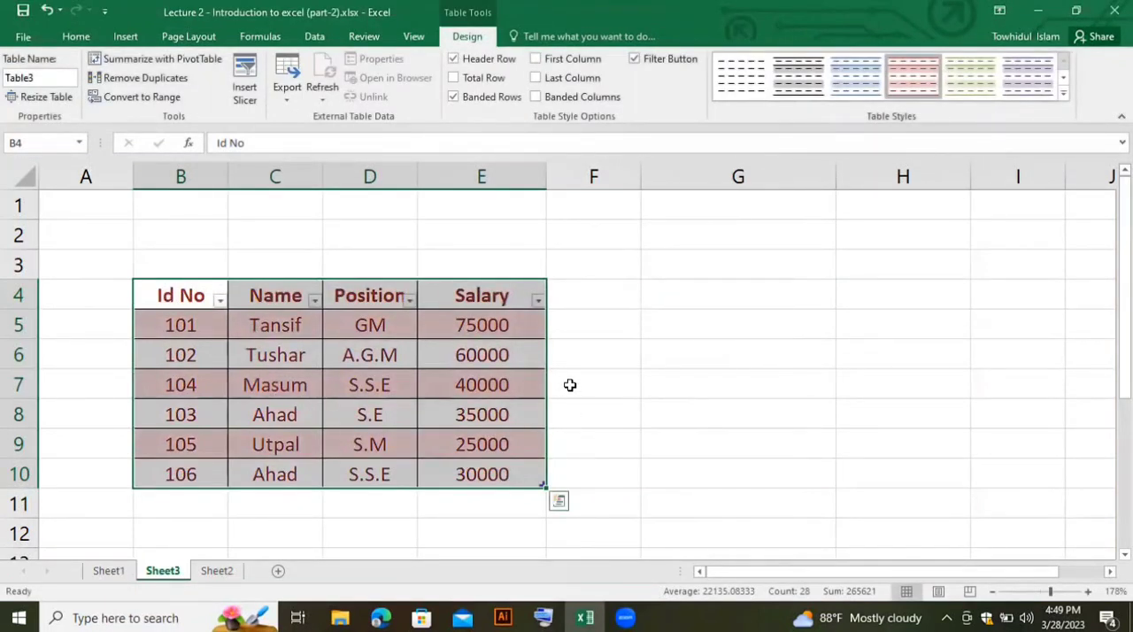
- Change the employee table's style to the orange Table Style Medium 7
click(1064, 97)
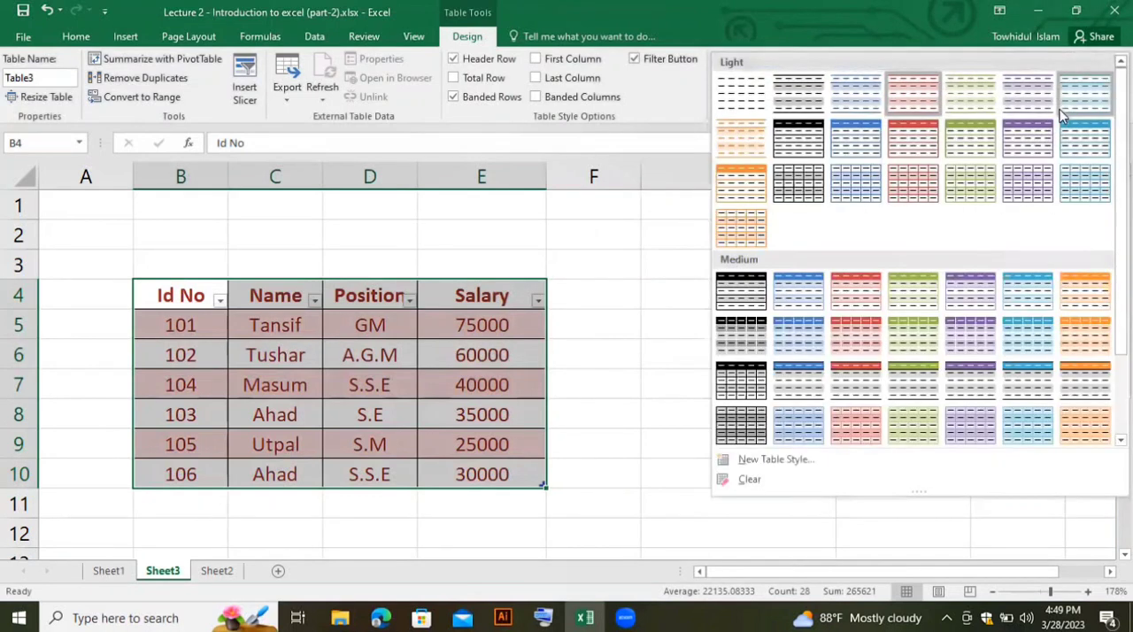
click(1087, 310)
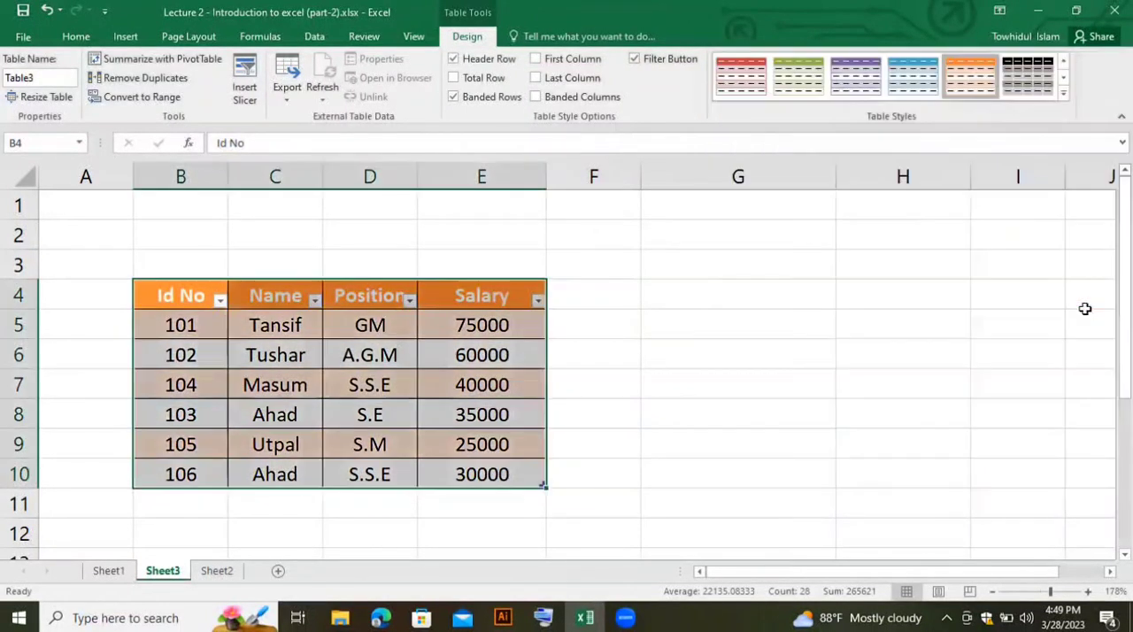
click(1065, 95)
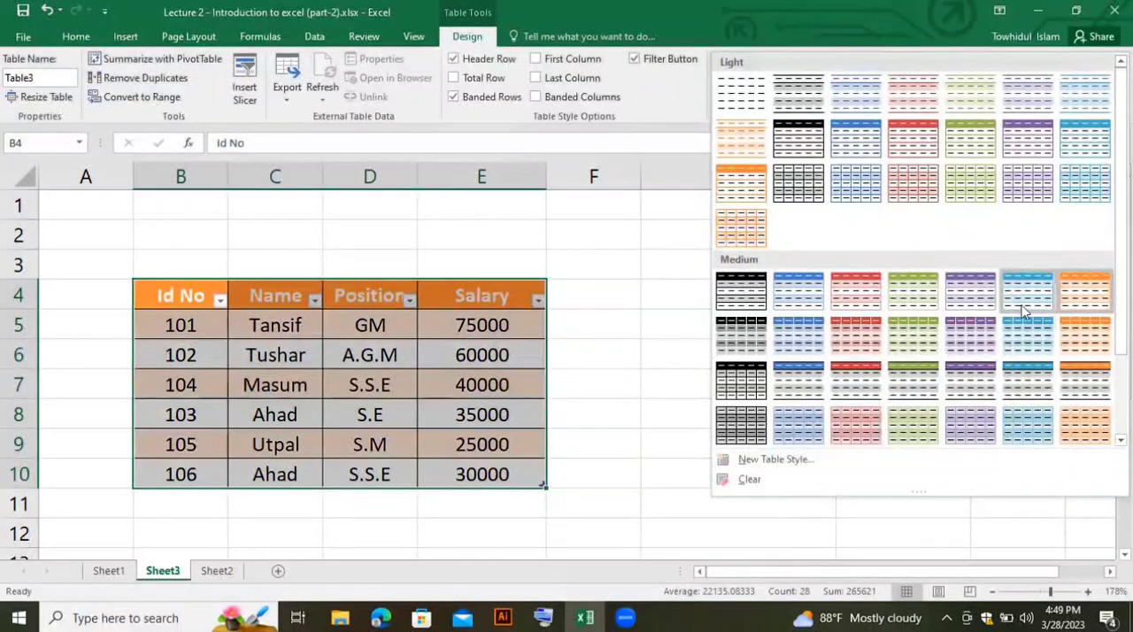
click(1088, 301)
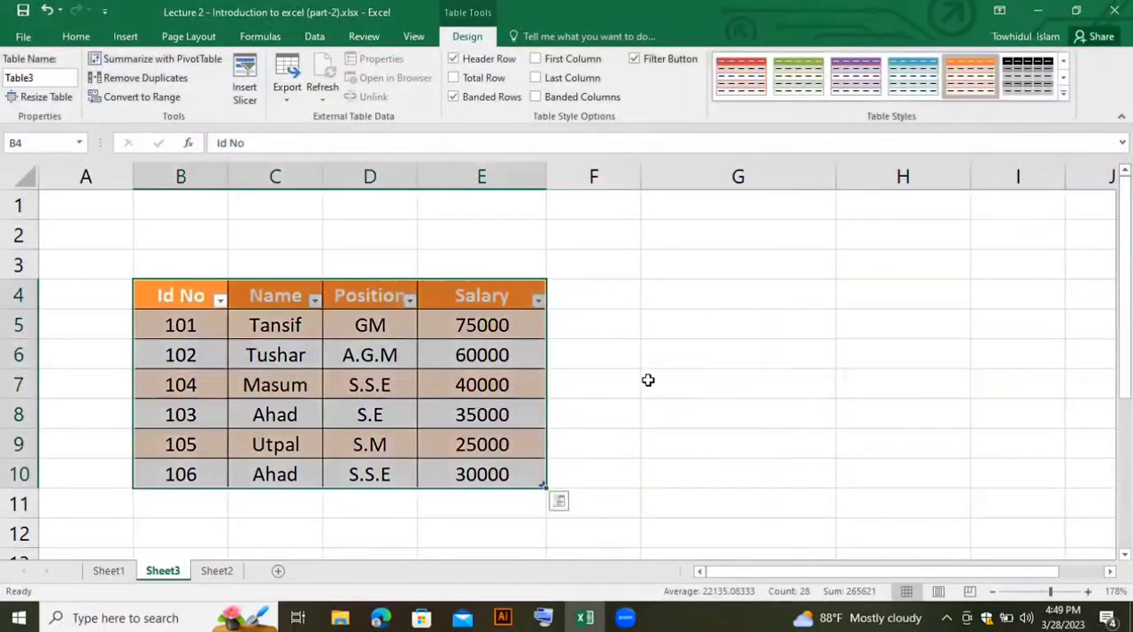
click(649, 380)
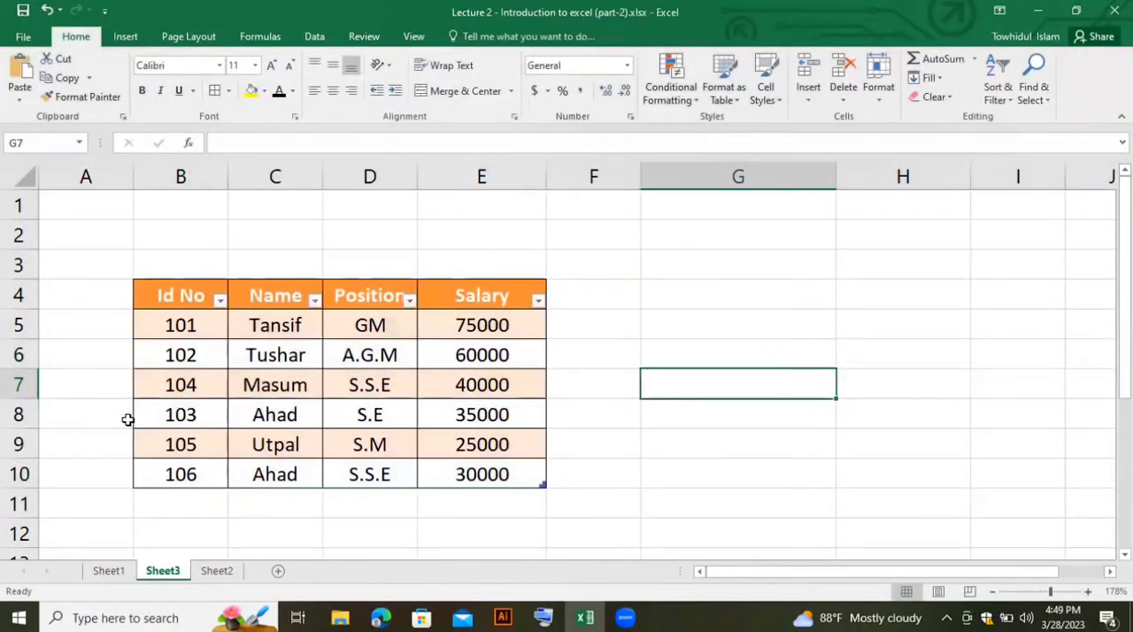
drag(182, 293, 523, 475)
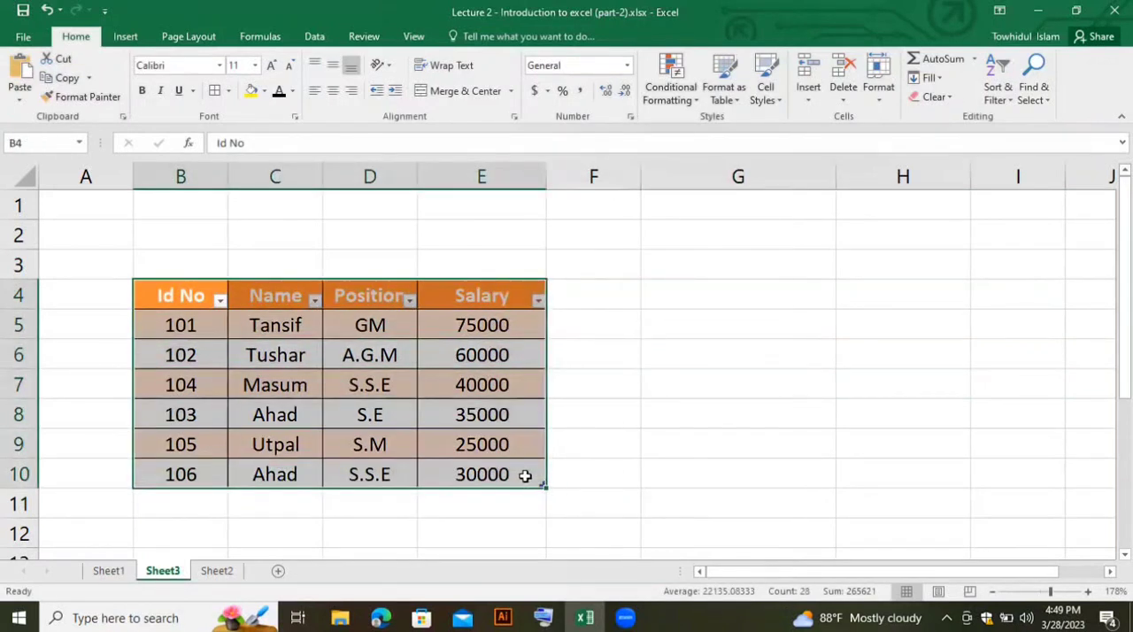
click(515, 427)
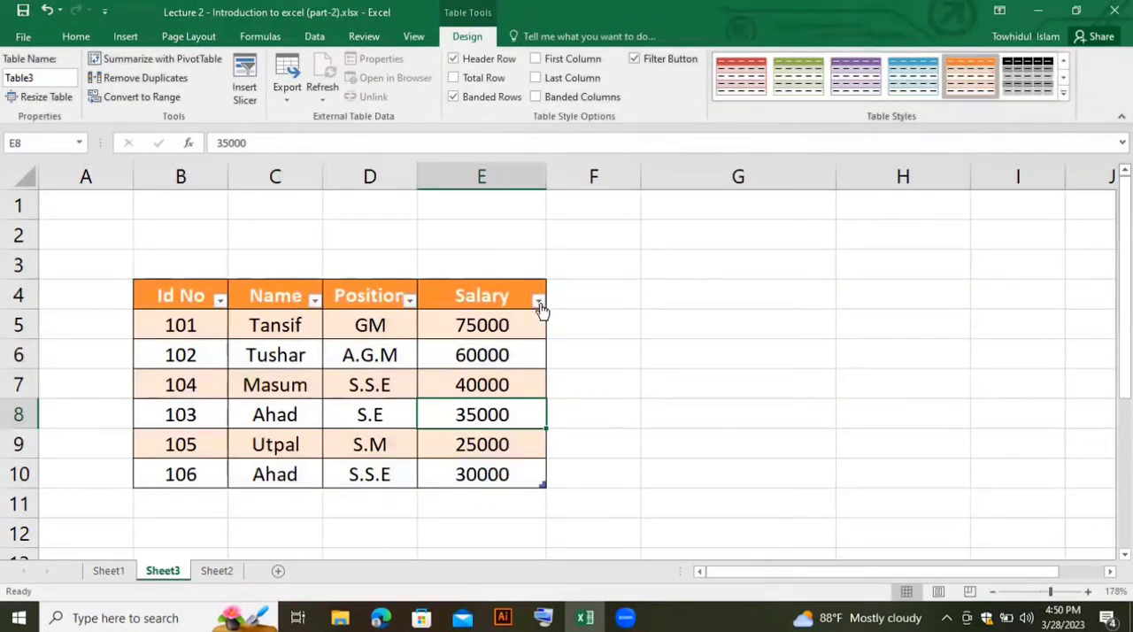
click(77, 40)
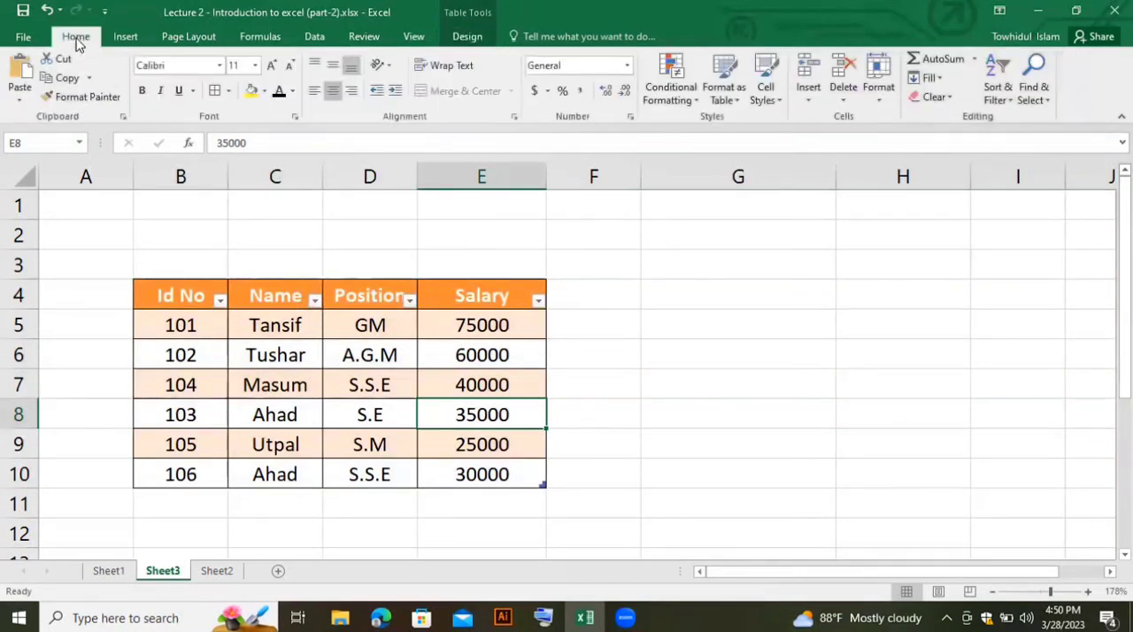
click(1010, 102)
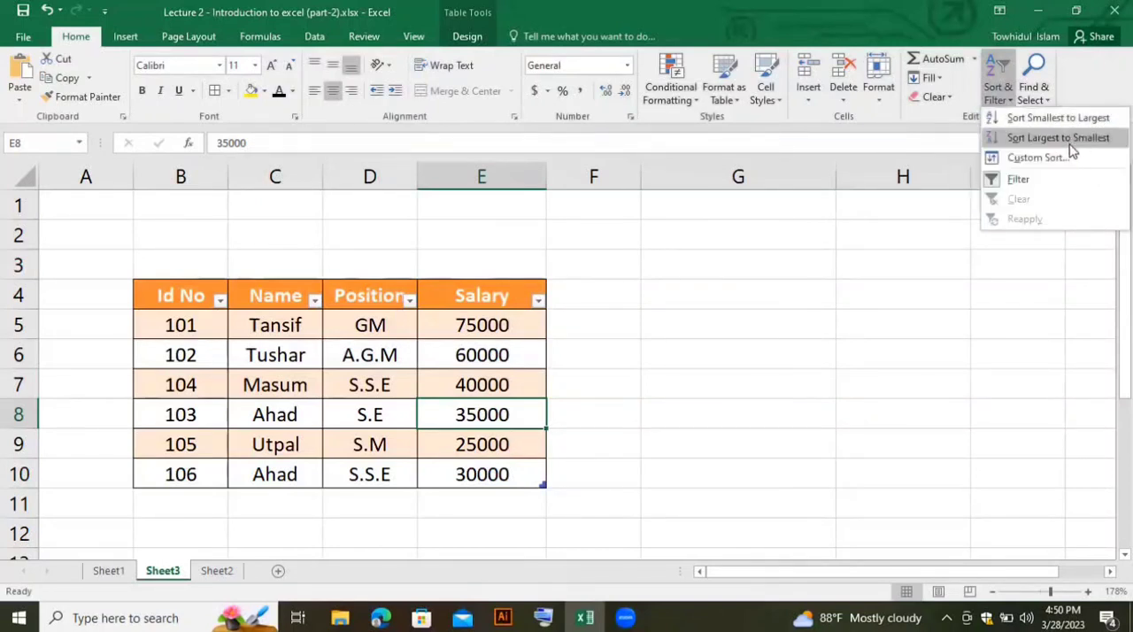
- Enter the note "sorting->2" in cell G4
click(734, 295)
click(735, 295)
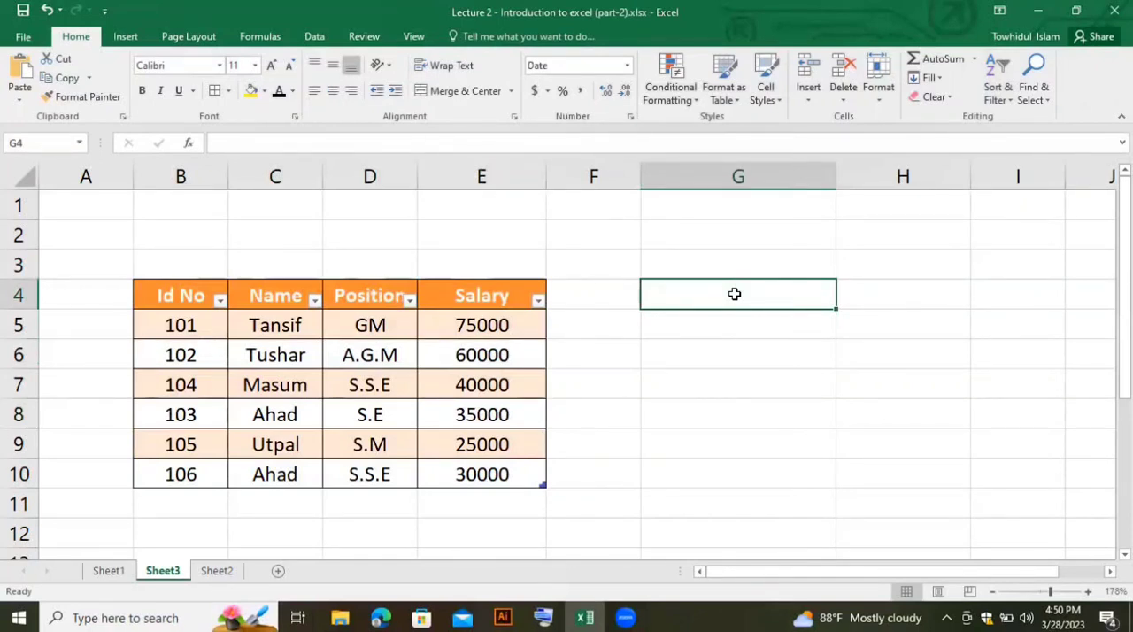
text(so)
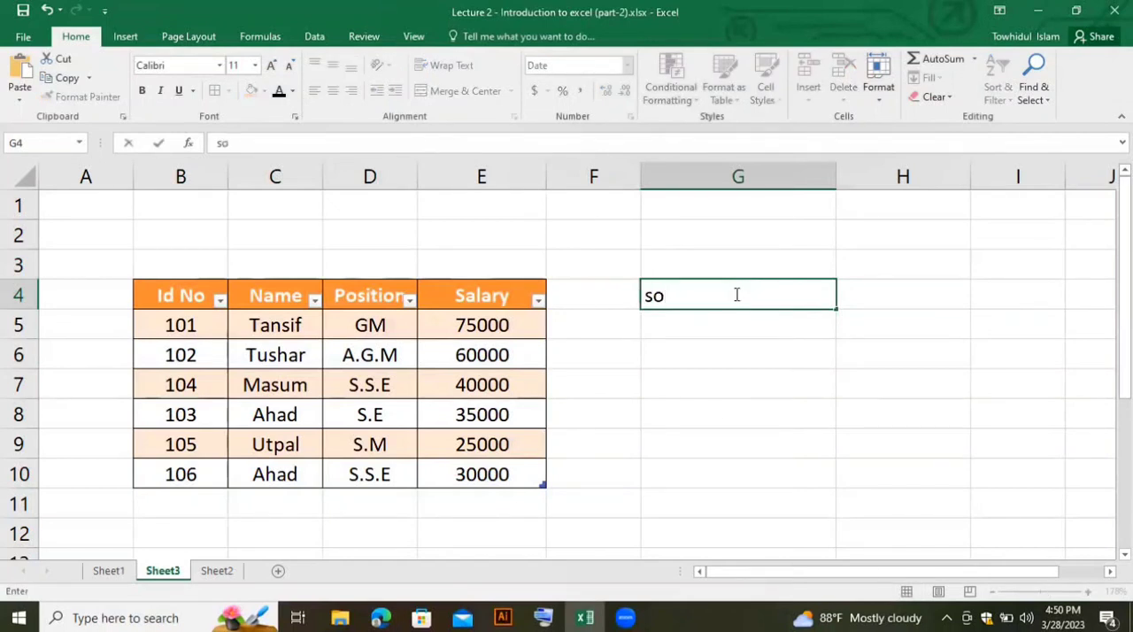
text(rting->)
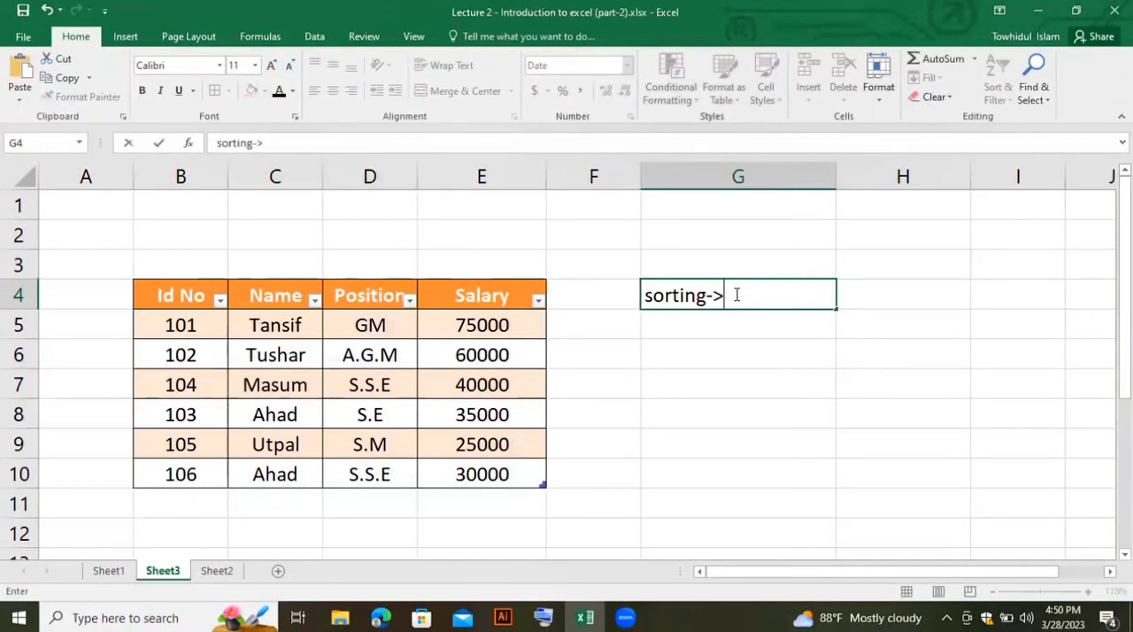
text(2)
key(Return)
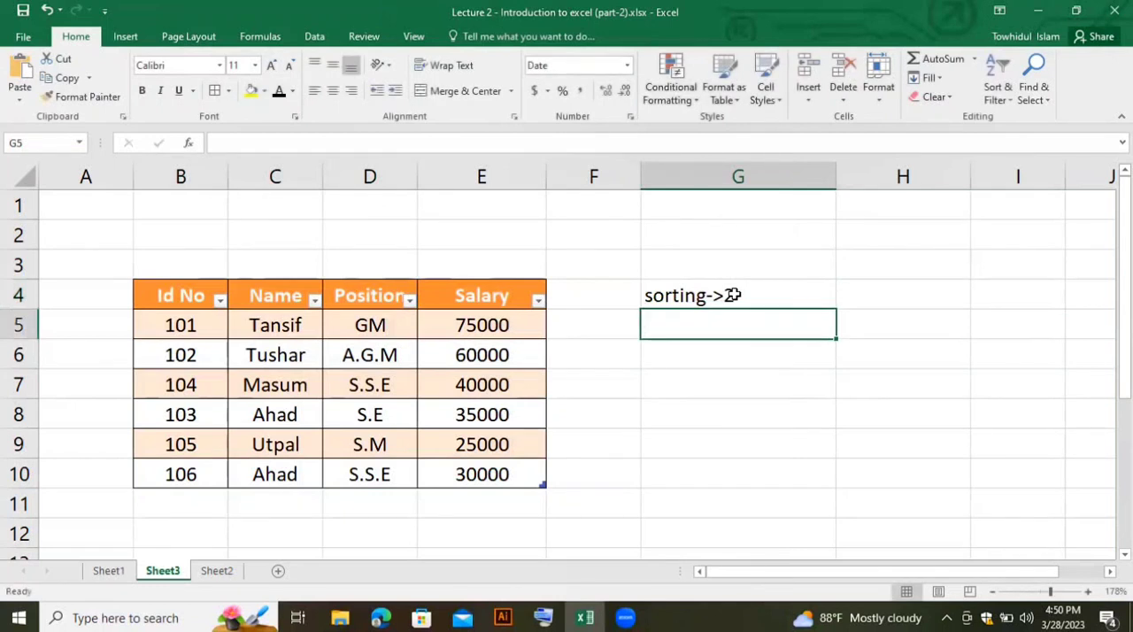
- Enter "Ascending order" in cell G5 and its description "sort smallest to largest" in cell H5
text(Asecending order)
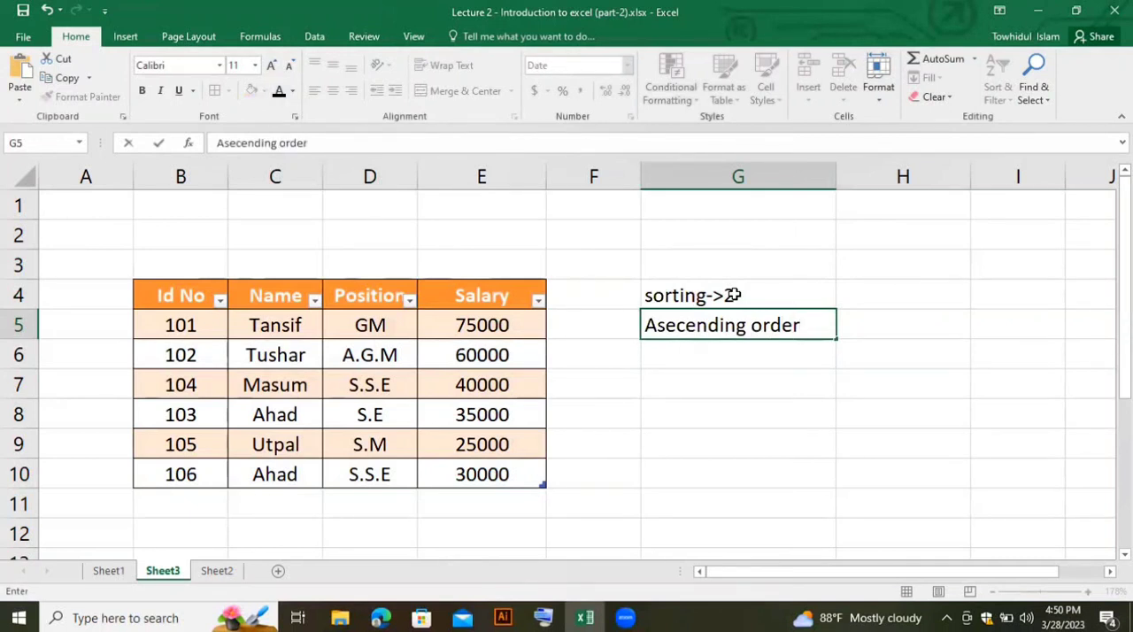
click(683, 326)
key(BackSpace)
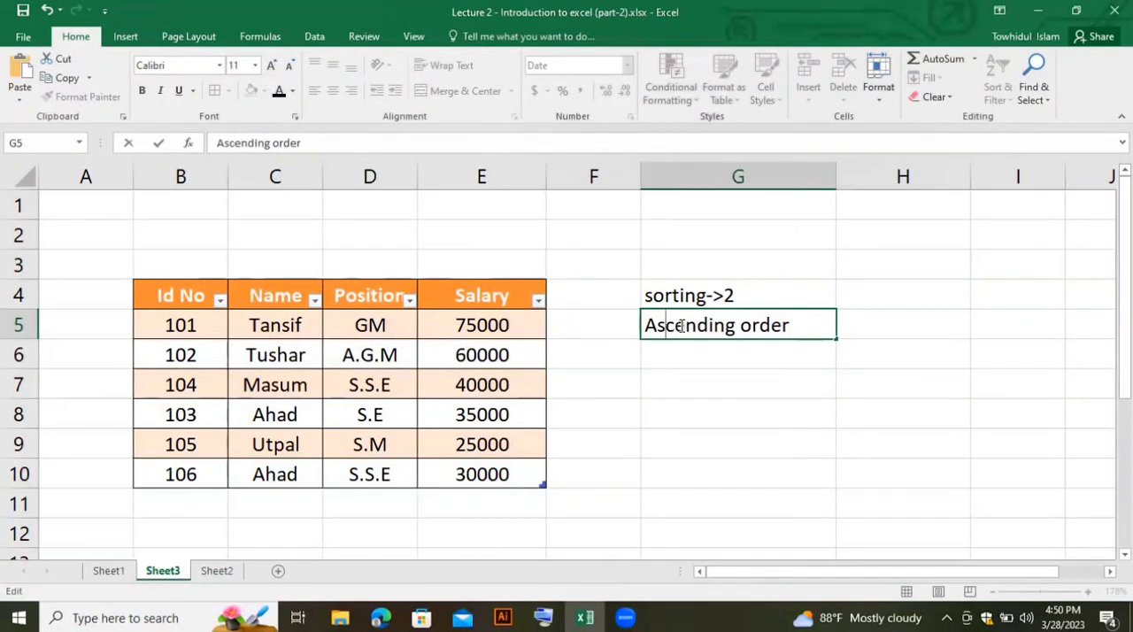
click(887, 324)
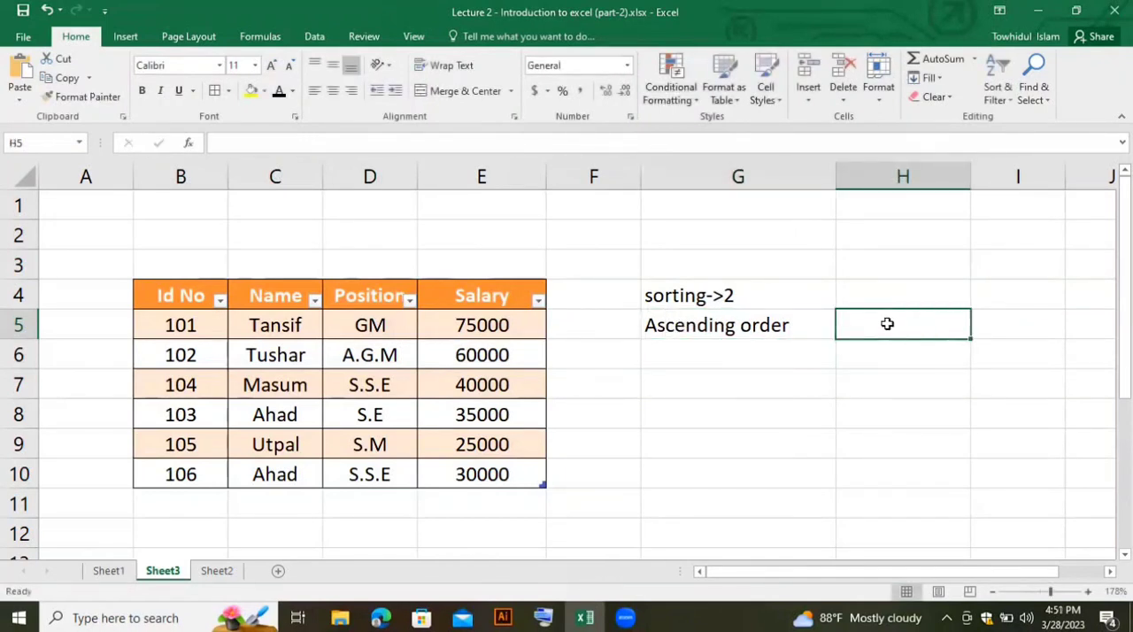
text(sort smallest)
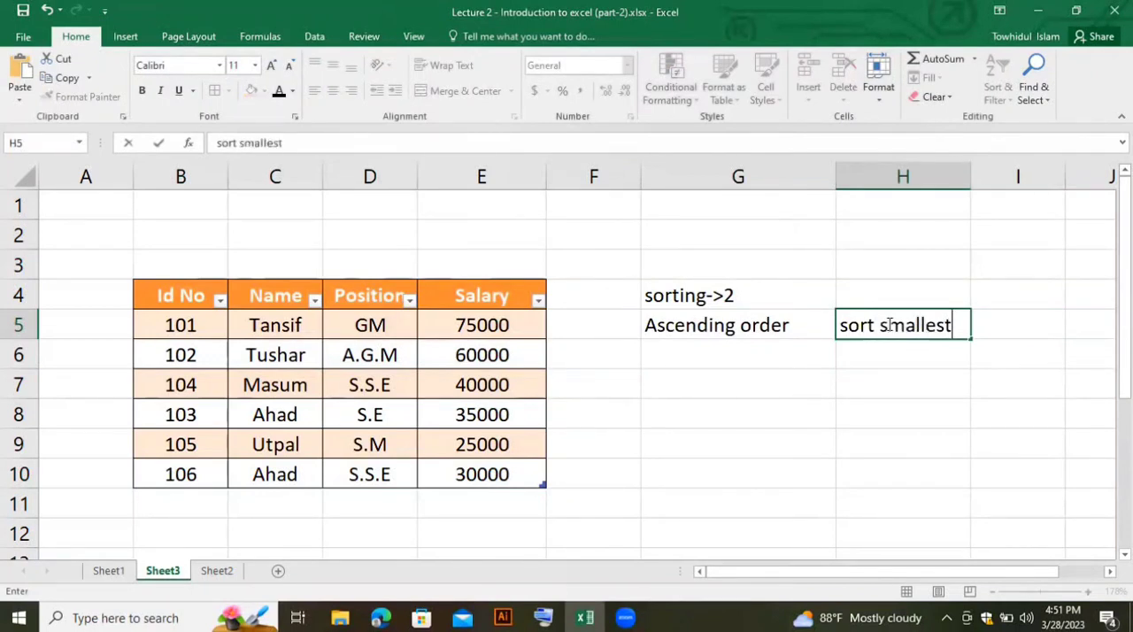
text( to largest)
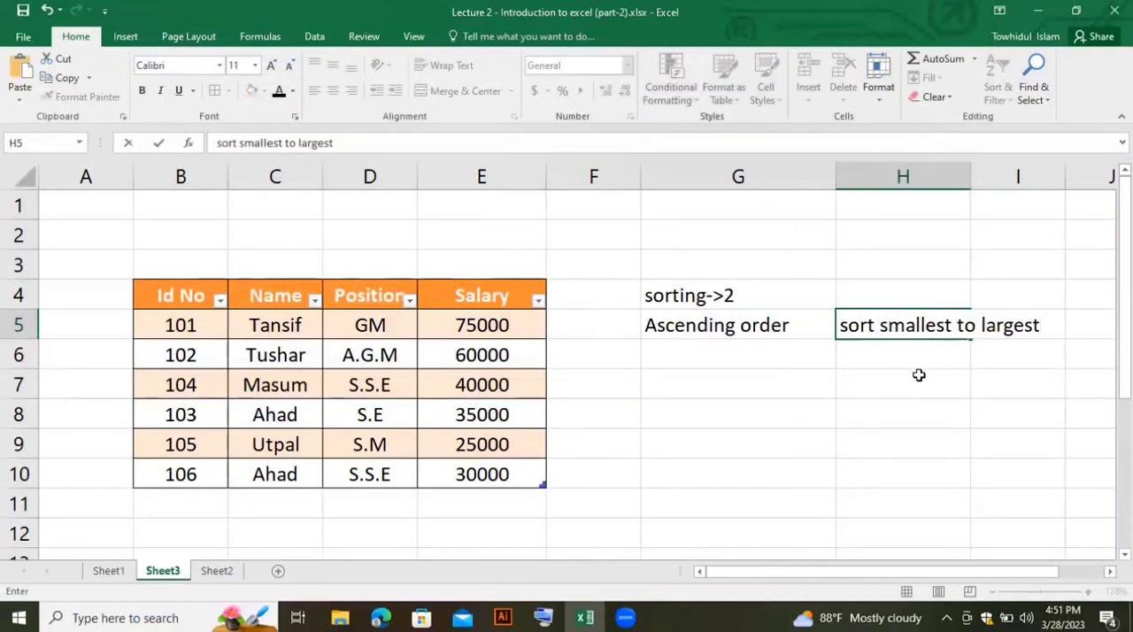
- Enter "Descending order" in cell G6, below the ascending order note
click(740, 343)
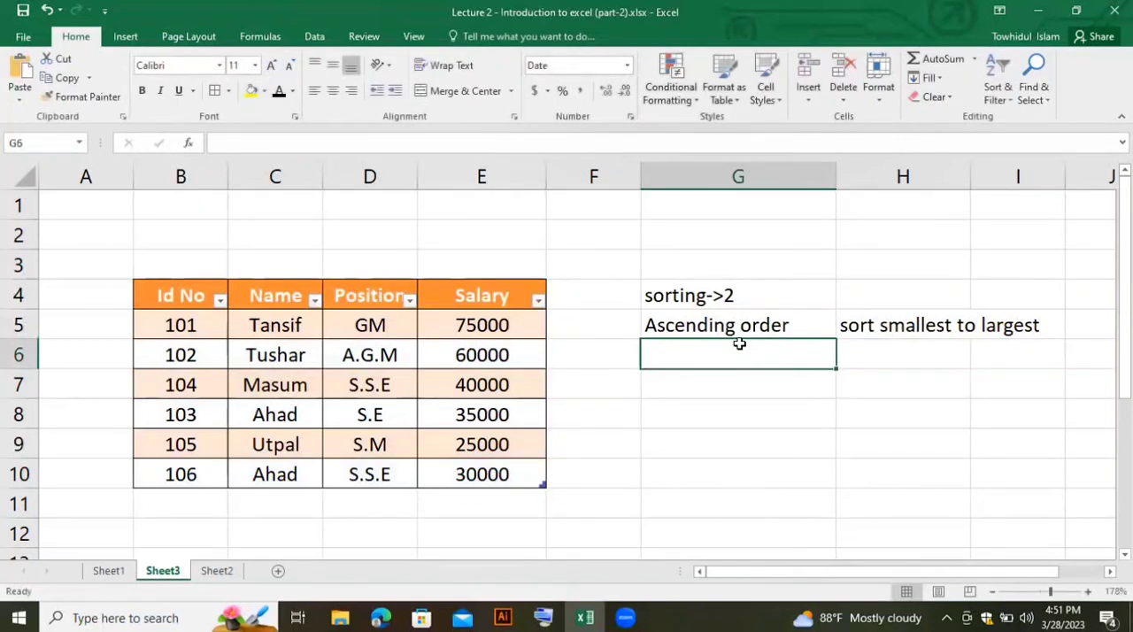
text(Descending)
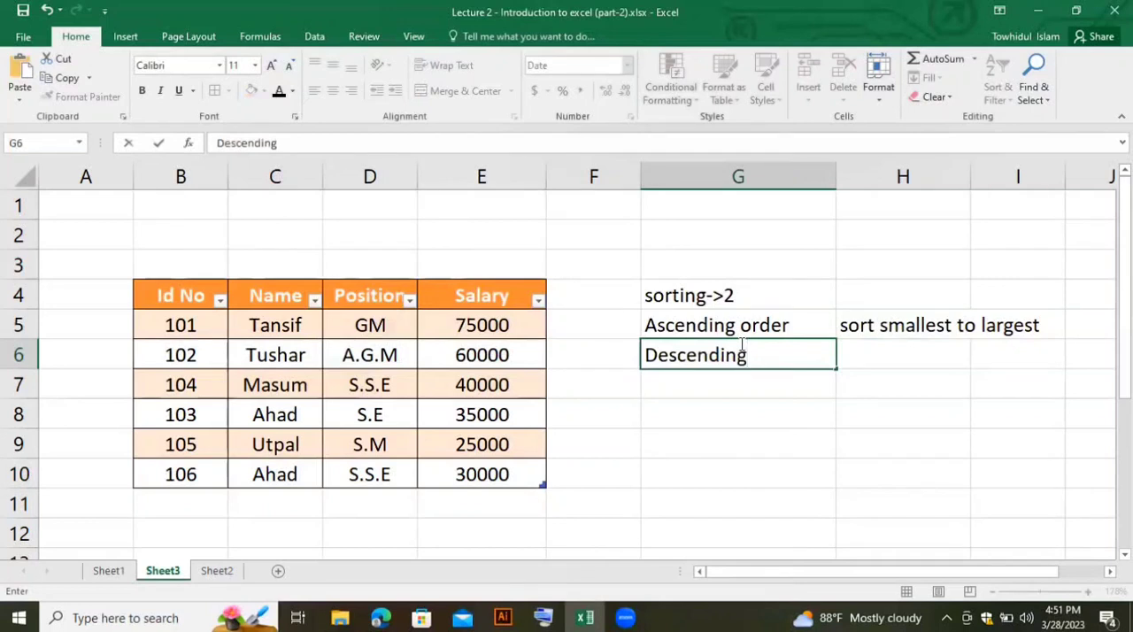
text( order)
- Copy the ascending order description from cell H5 into cell H6
click(888, 354)
click(900, 324)
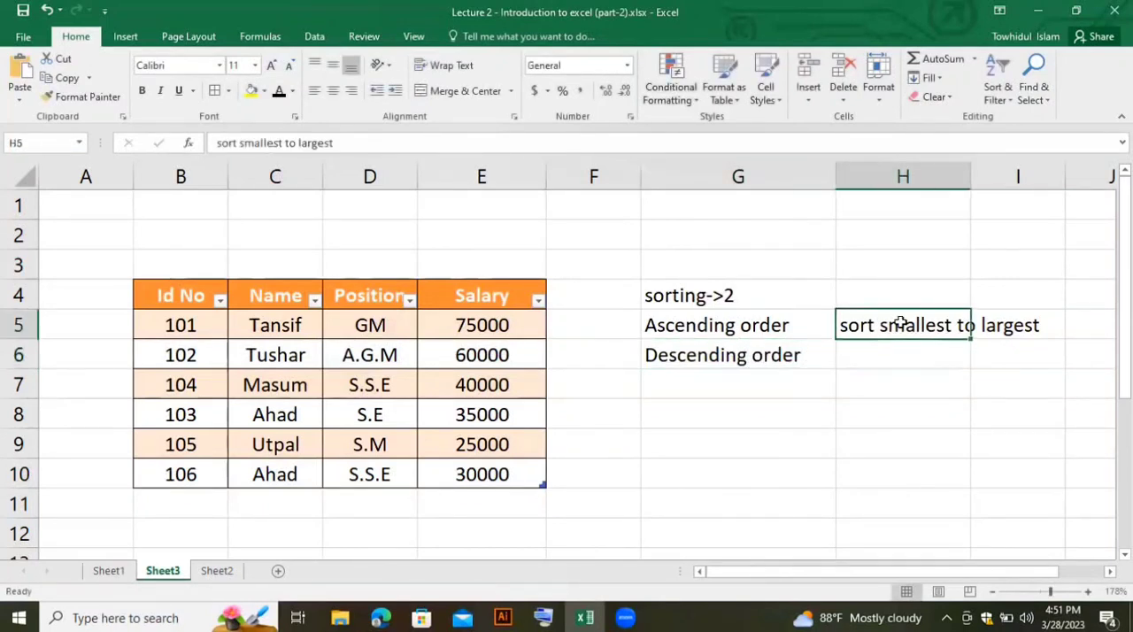
key(ctrl+c)
click(910, 356)
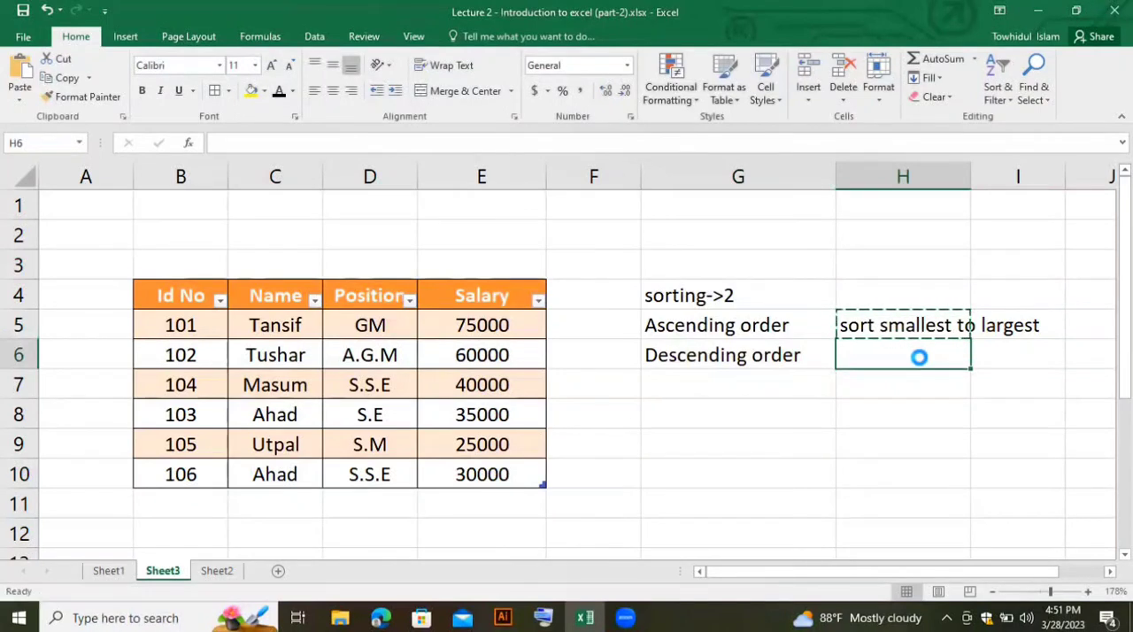
key(ctrl+v)
- Change the copied description in cell H6 to "sort largest to smallest"
double_click(953, 355)
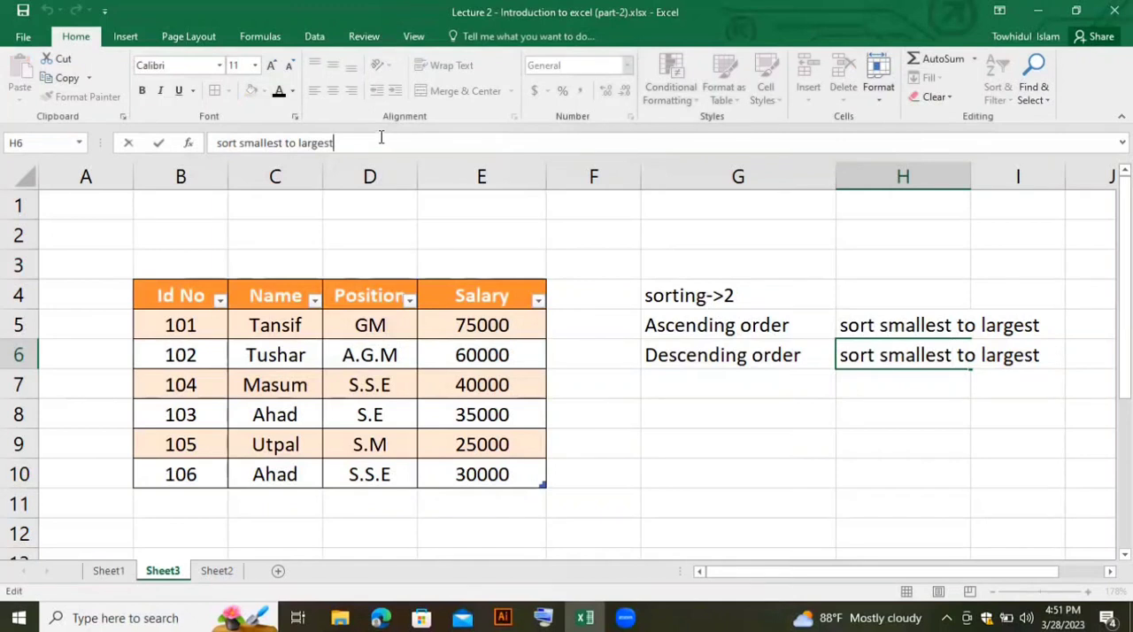
key(BackSpace)
key(BackSpace)
key(BackSpace)
key(BackSpace)
key(BackSpace)
key(BackSpace)
key(BackSpace)
key(BackSpace)
key(BackSpace)
key(BackSpace)
key(BackSpace)
key(BackSpace)
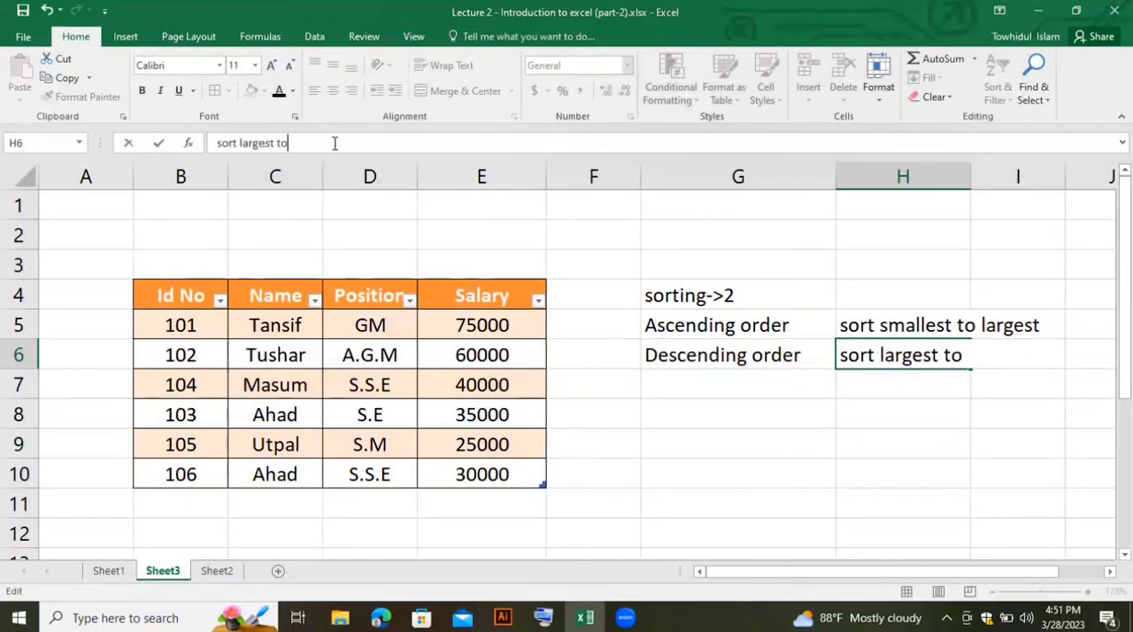
text(to smalles)
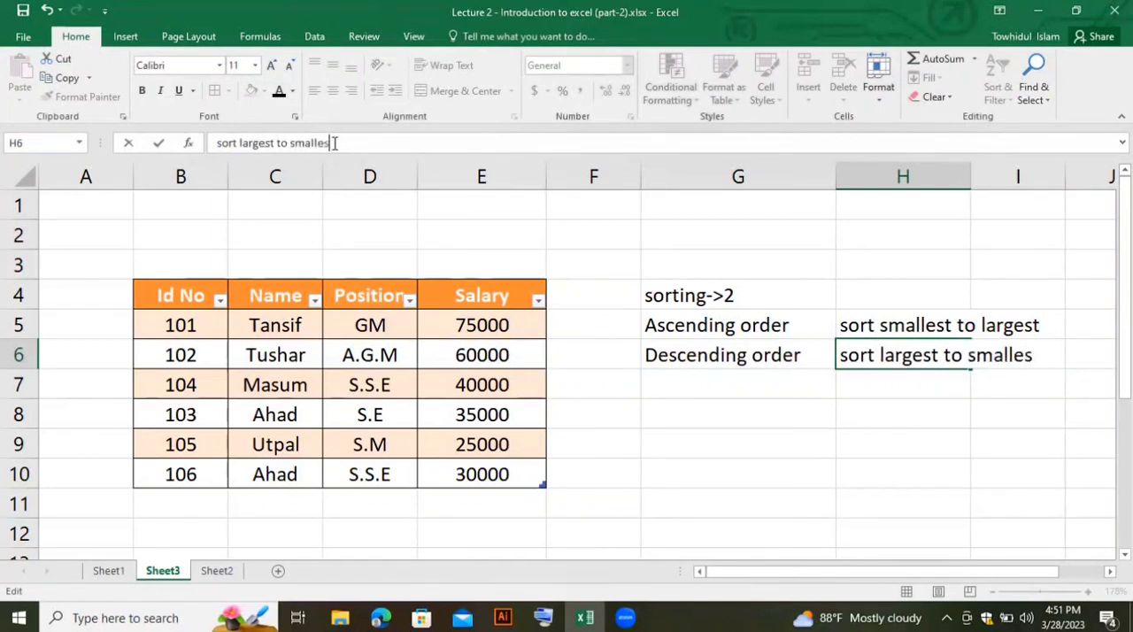
text(t)
click(703, 407)
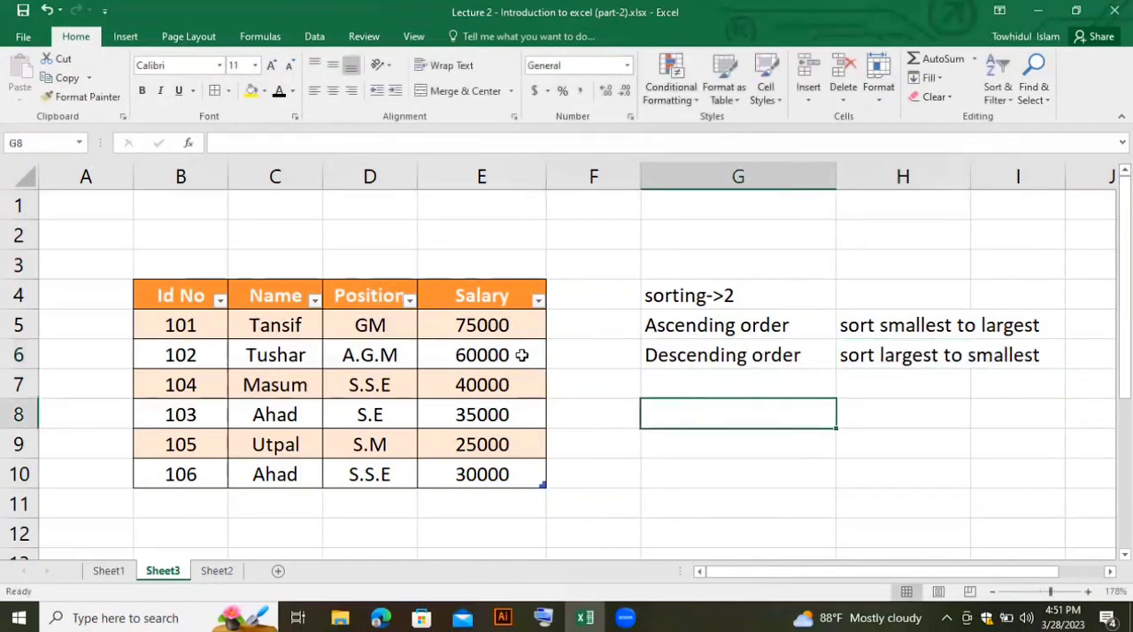
- Sort the employee table by the Salary column from smallest to largest
drag(503, 344, 510, 464)
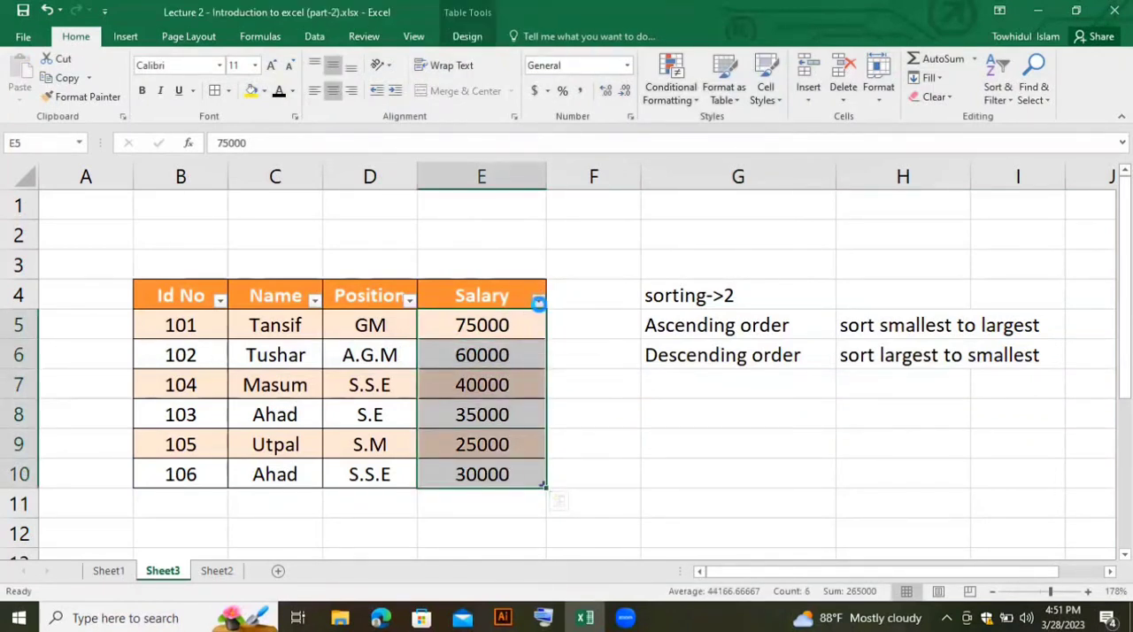
click(539, 301)
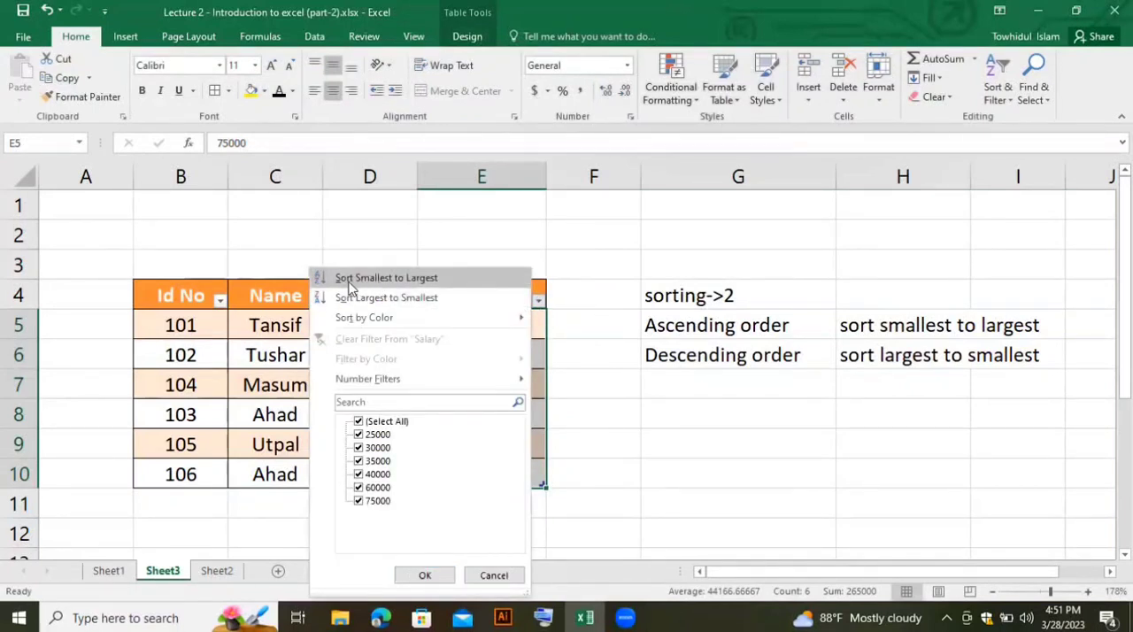
click(421, 278)
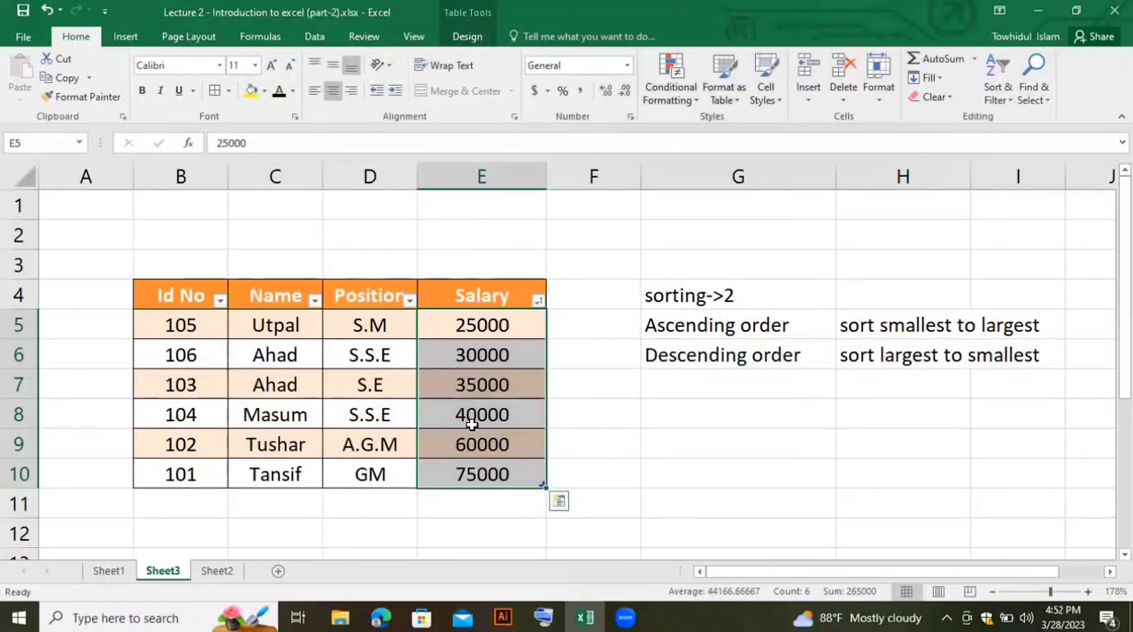
- Sort the employee table by the Salary column from largest to smallest
click(682, 356)
drag(770, 355, 906, 361)
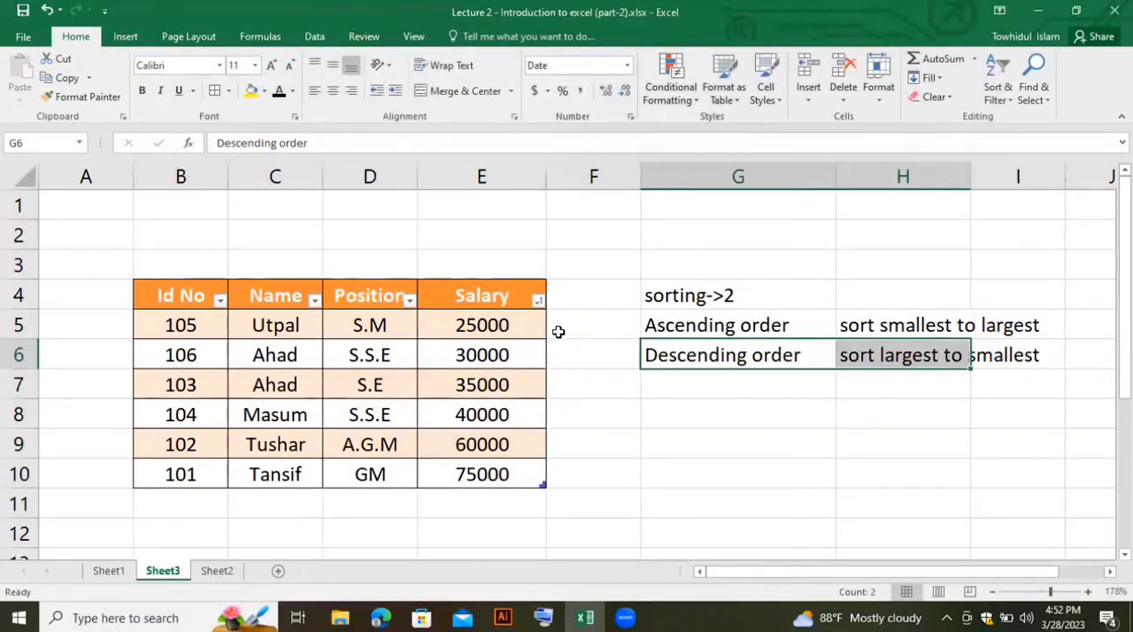
click(538, 302)
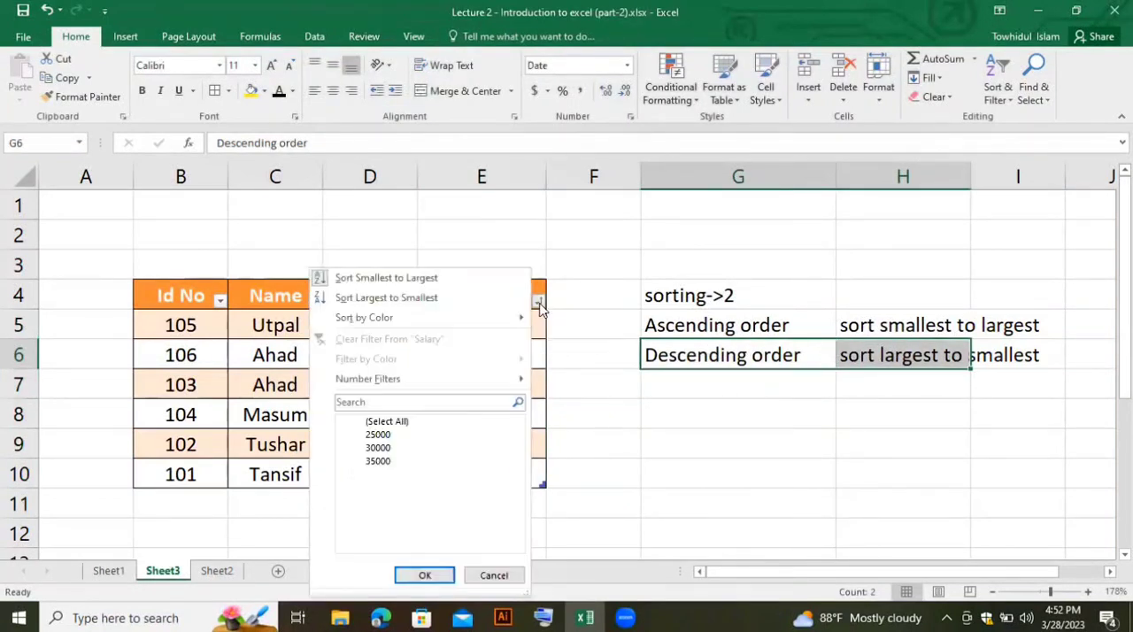
click(401, 299)
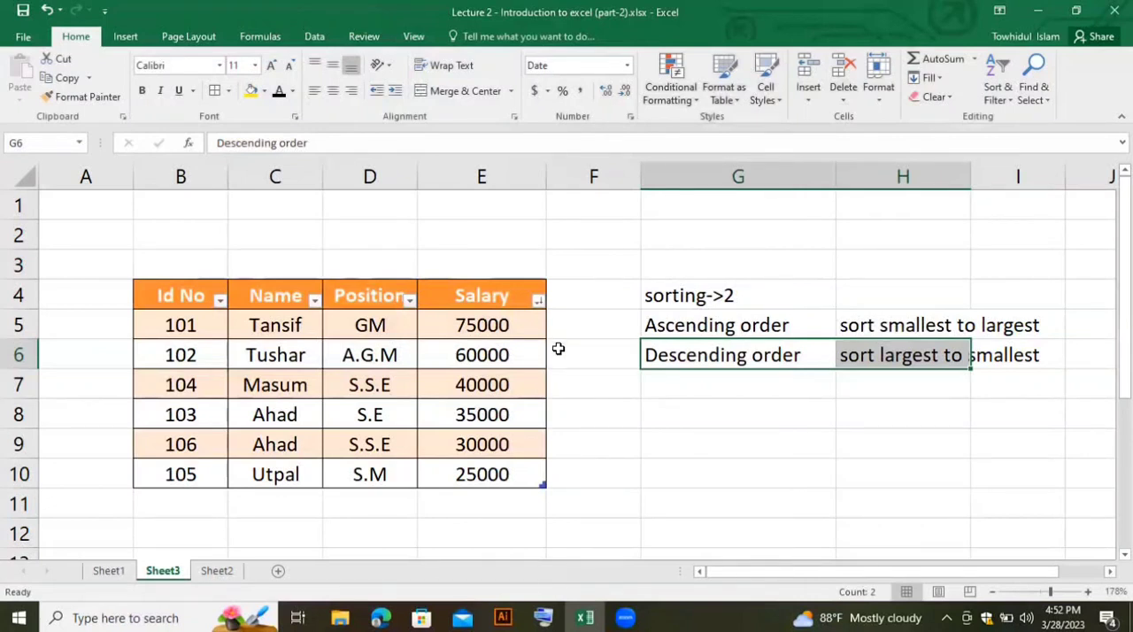
- Undo the salary sorts, the sorting notes in columns G and H, and the employee range's table formatting
key(ctrl+z)
key(ctrl+z)
key(ctrl+z)
key(ctrl+z)
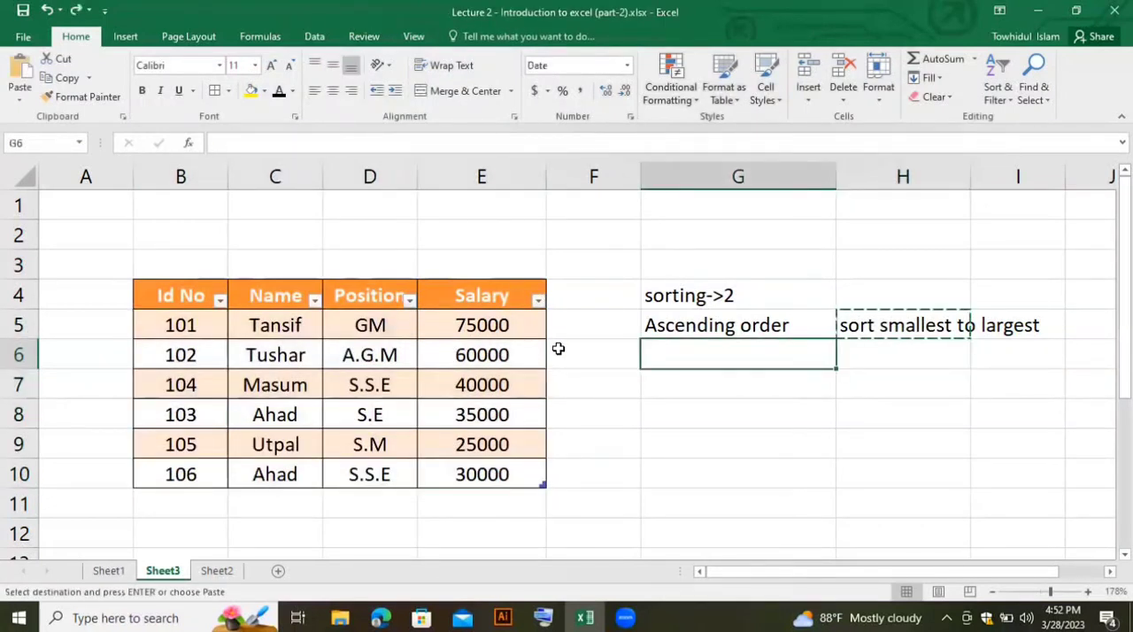
key(ctrl+z)
key(ctrl+z)
key(ctrl+z)
key(ctrl+z)
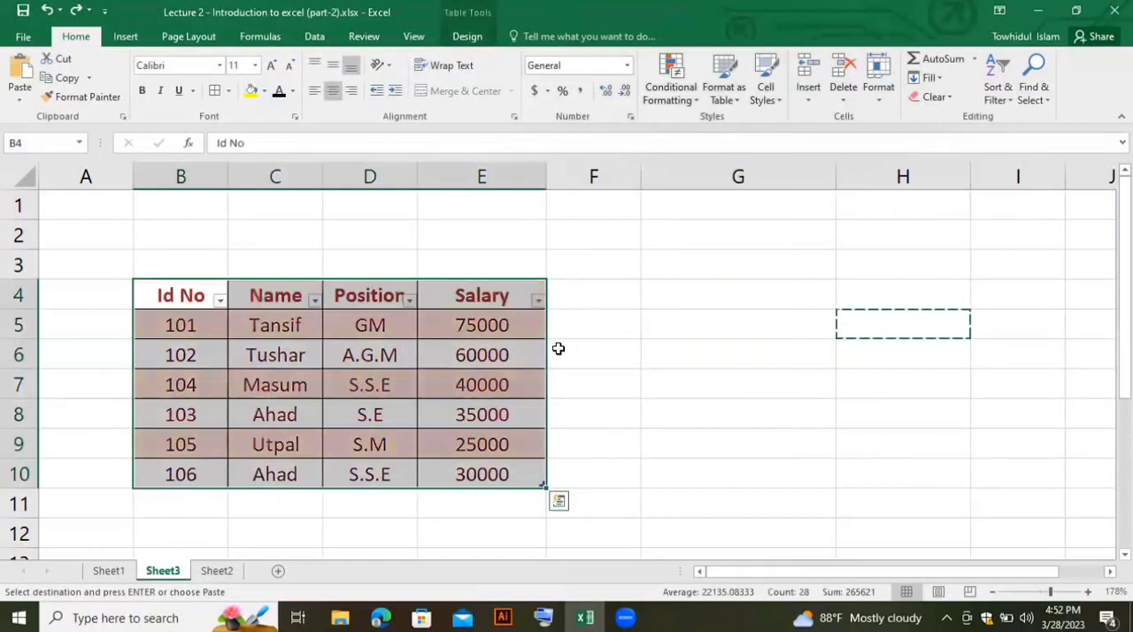
key(ctrl+z)
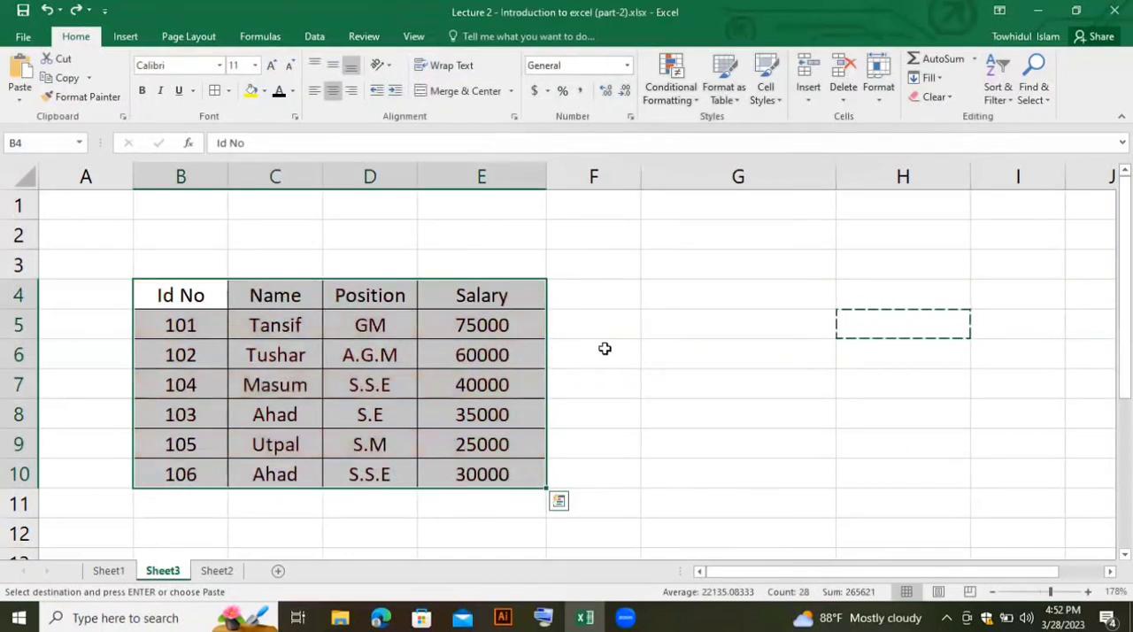
- Preview the Total cell style on the position and salary cells D5:E5 without applying it
click(605, 349)
drag(216, 298, 504, 467)
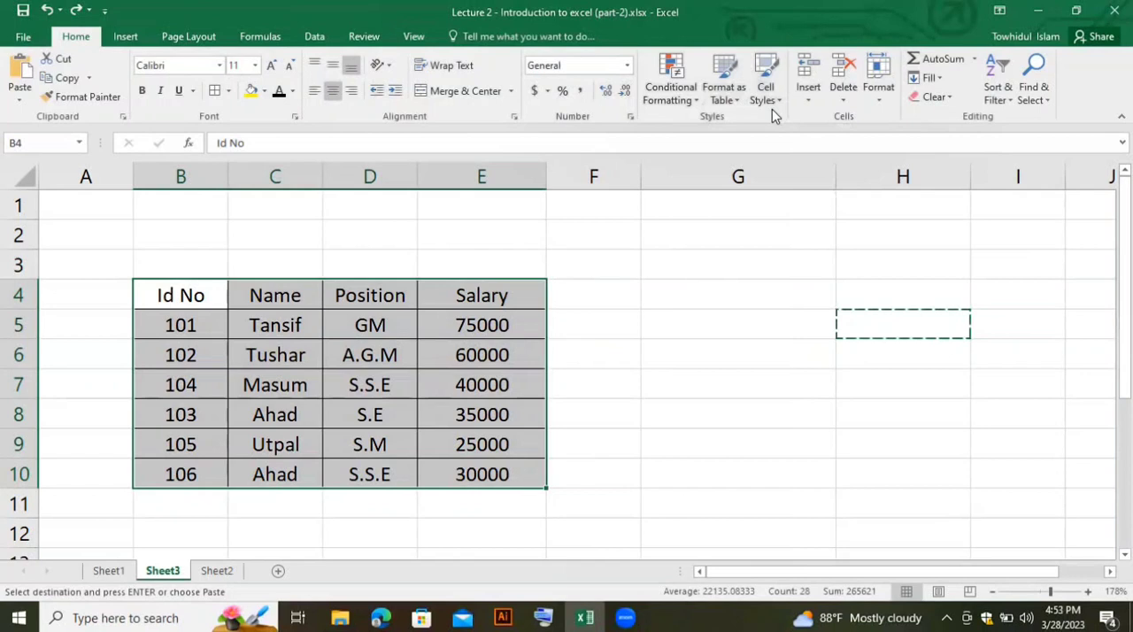
click(433, 379)
drag(389, 330, 474, 325)
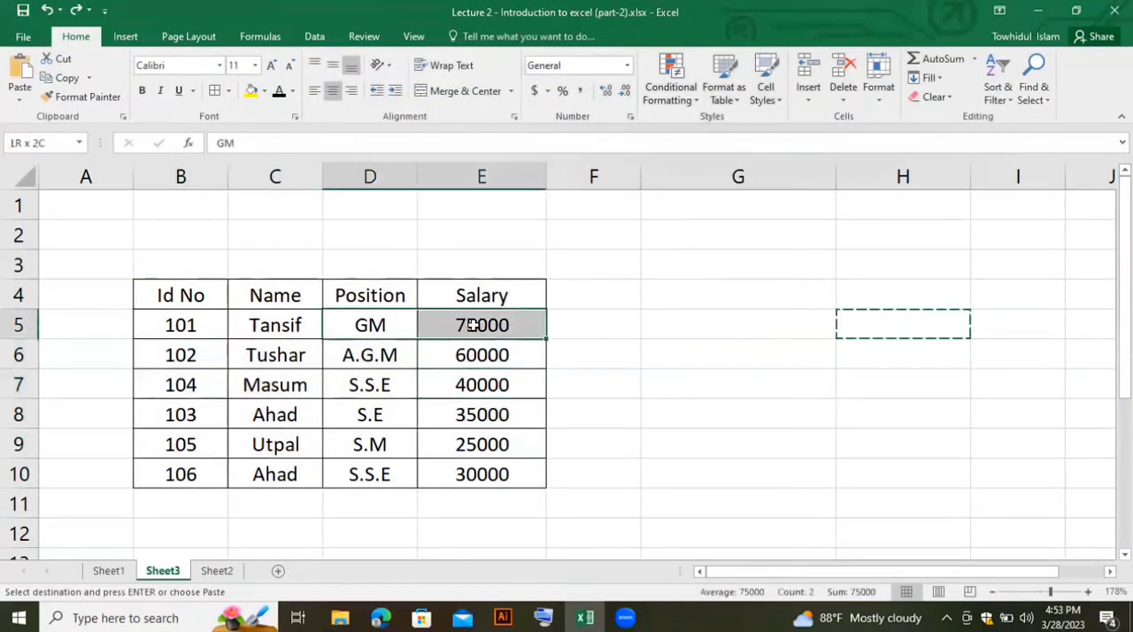
click(772, 96)
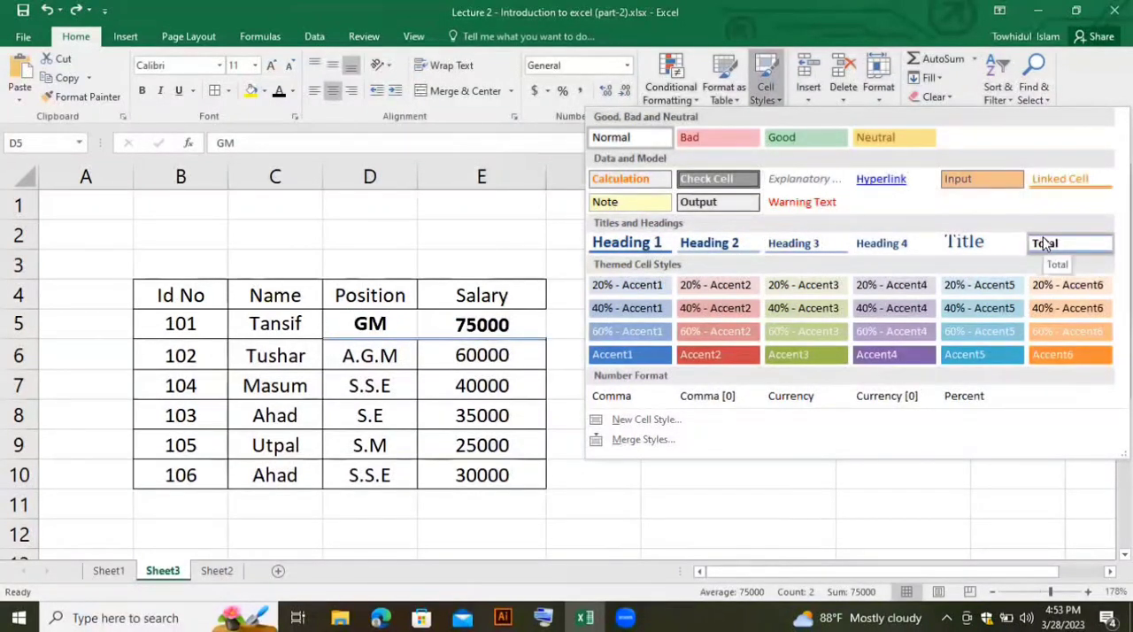
click(667, 494)
click(700, 334)
drag(183, 292, 529, 461)
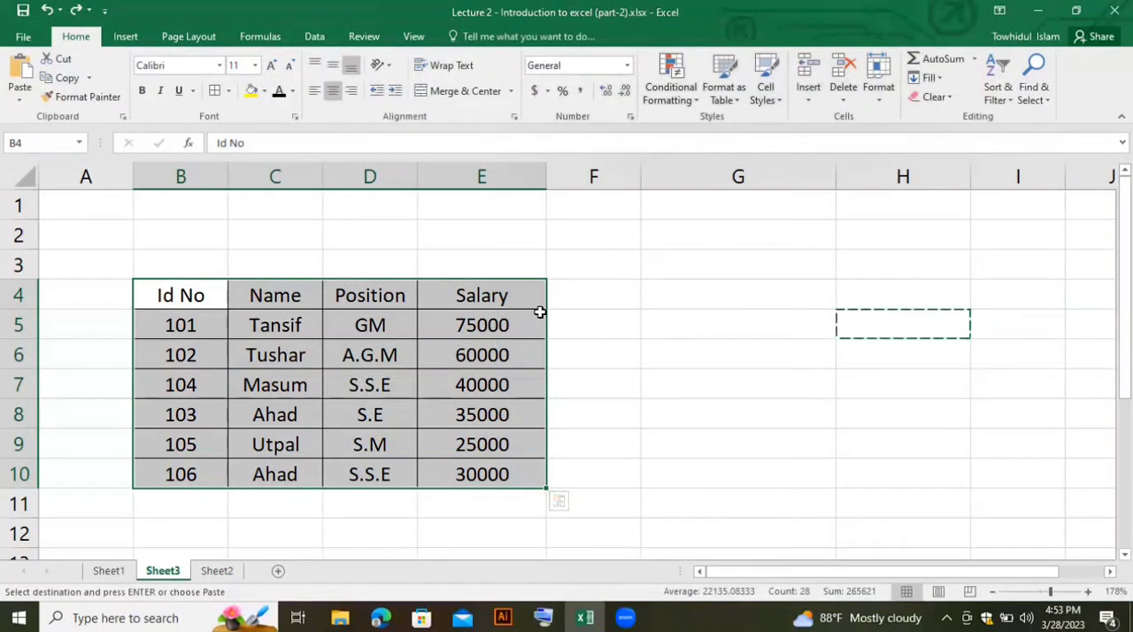
click(499, 351)
click(372, 323)
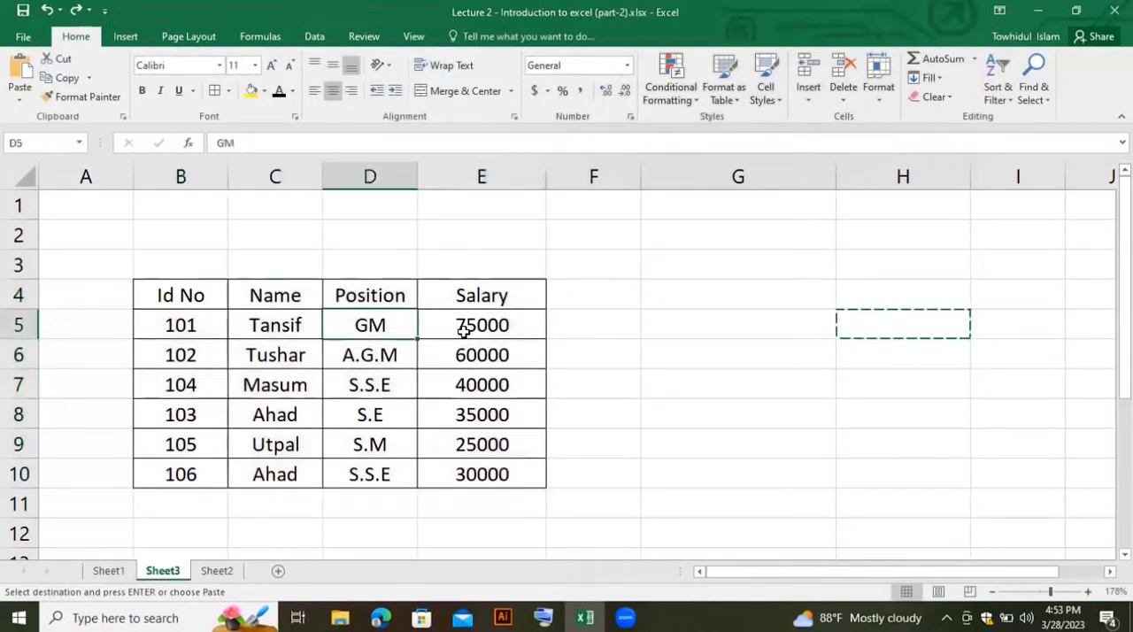
click(809, 101)
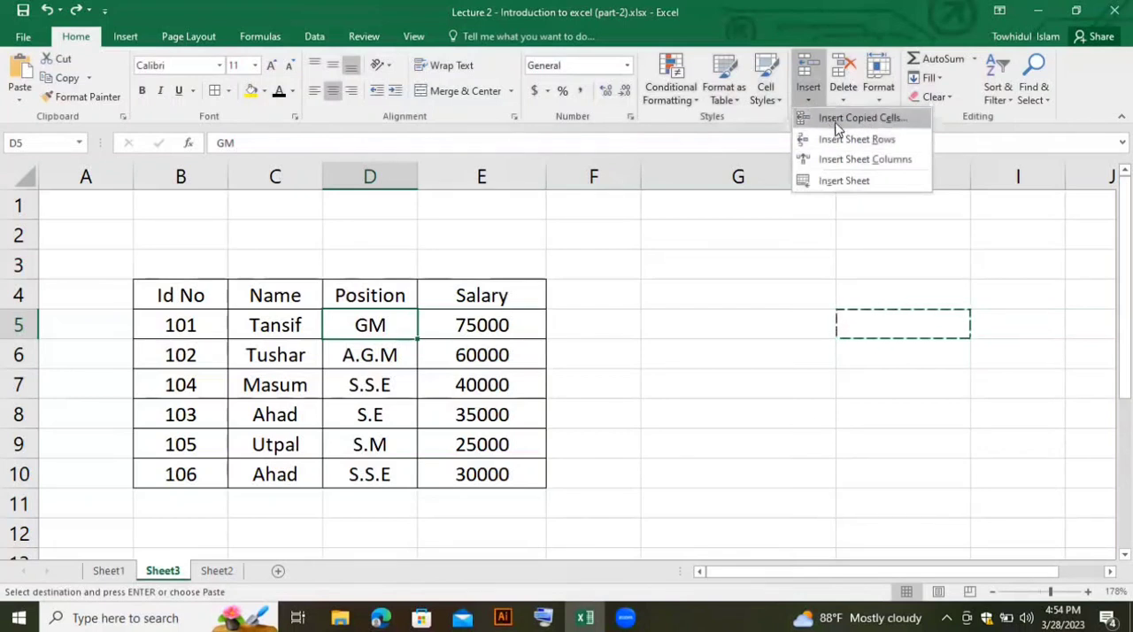
click(644, 387)
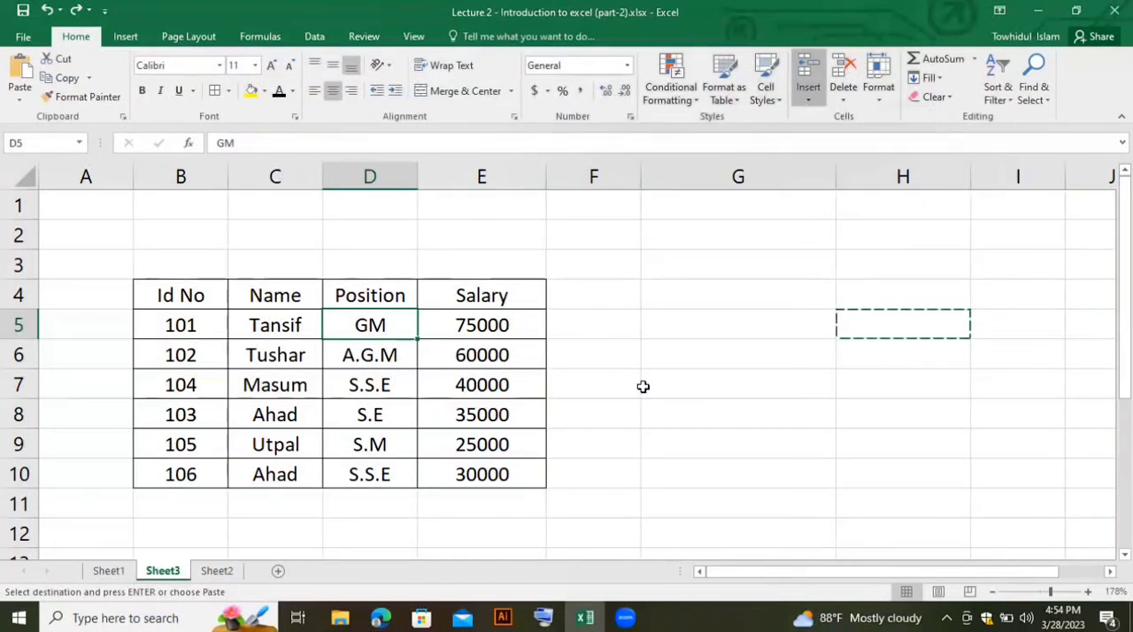
- Paste the copied blank cell into cell G7
click(748, 381)
key(ctrl+v)
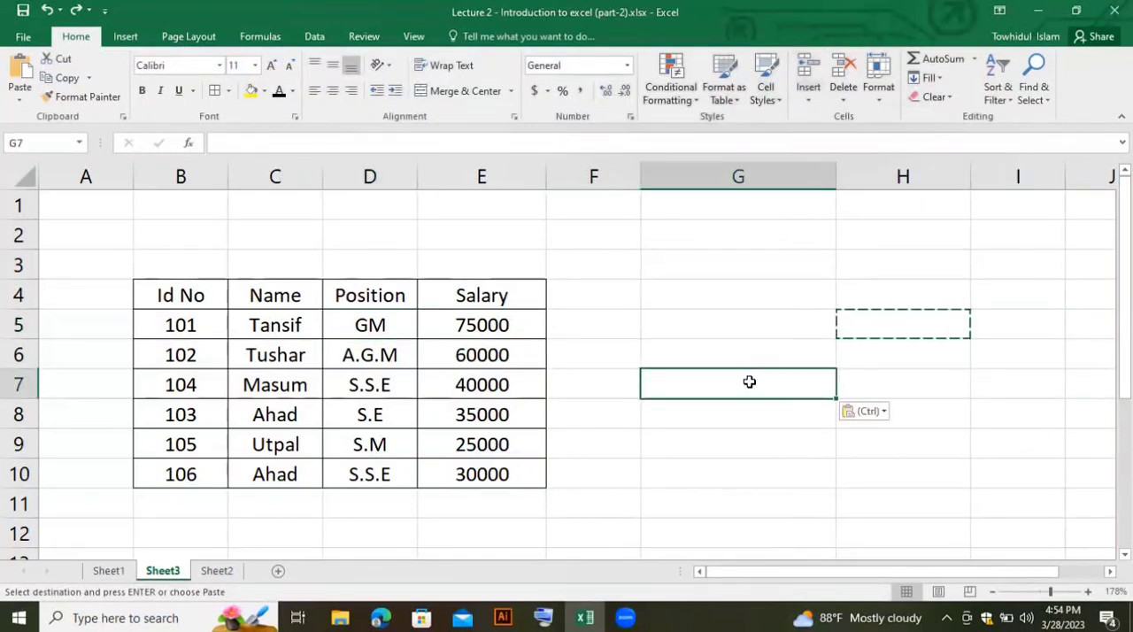
click(760, 415)
- Insert a blank cell at D5 with the existing cells shifted right, and undo the insertion
click(377, 323)
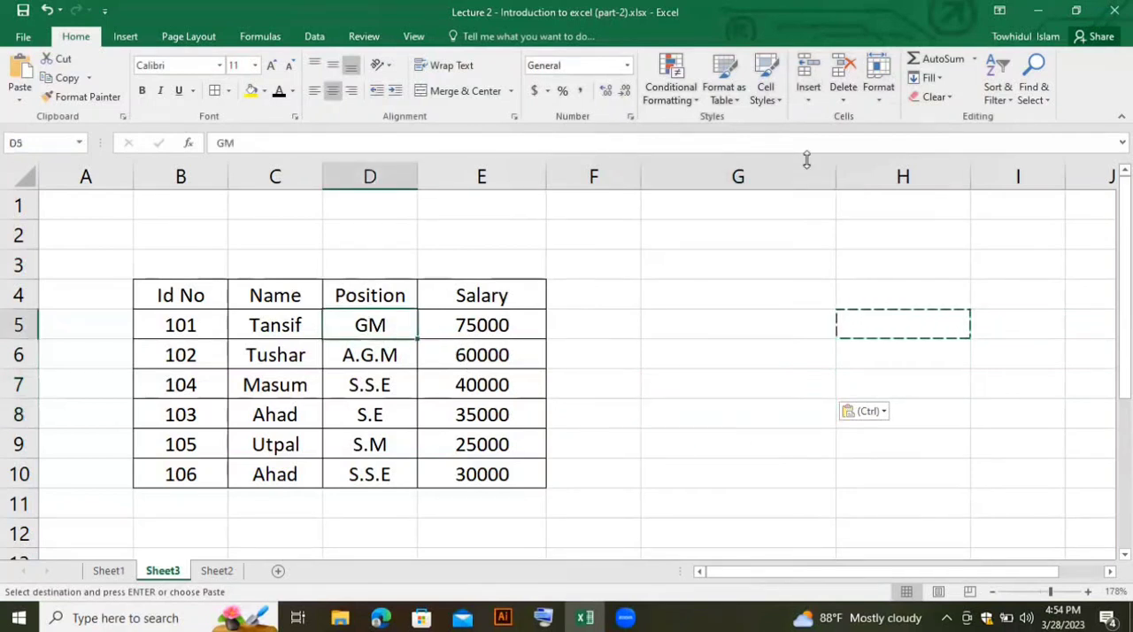
click(808, 99)
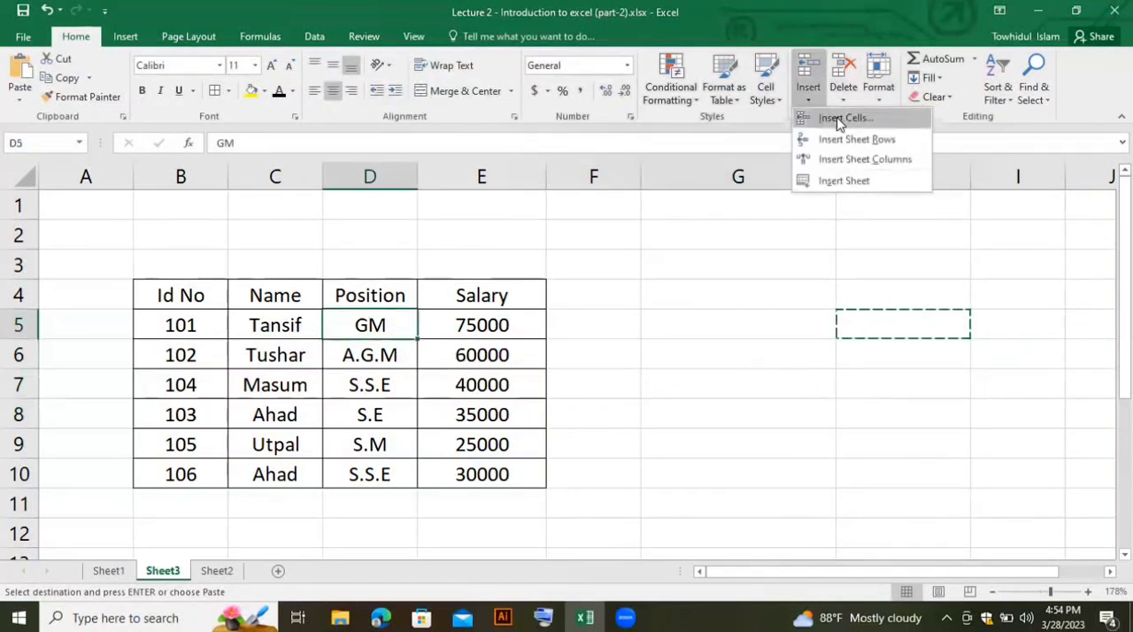
click(839, 119)
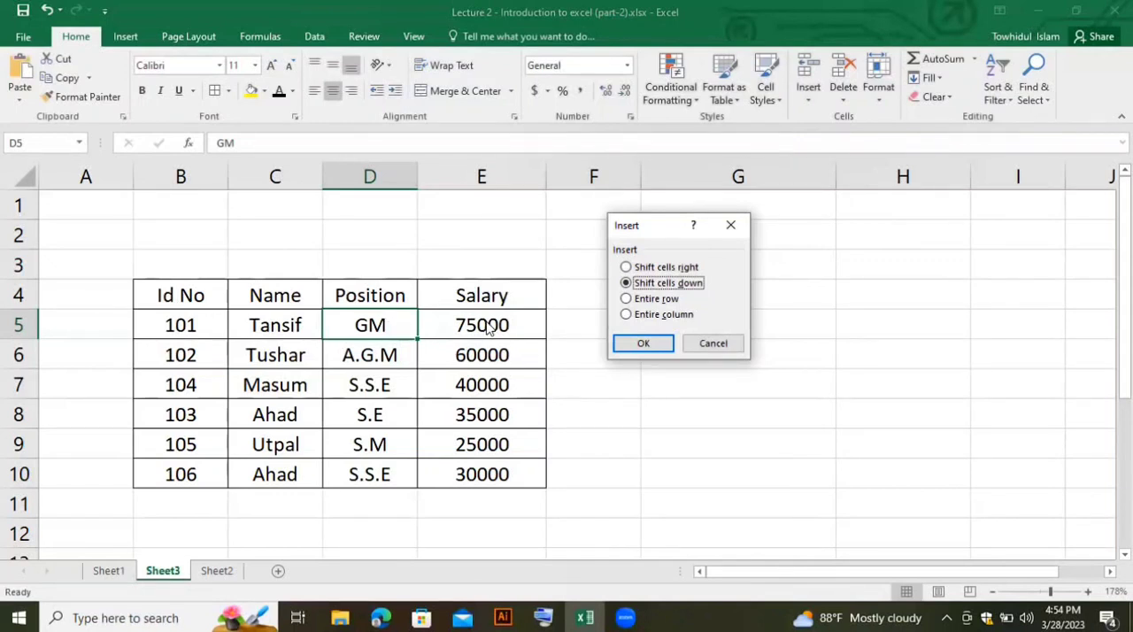
click(687, 268)
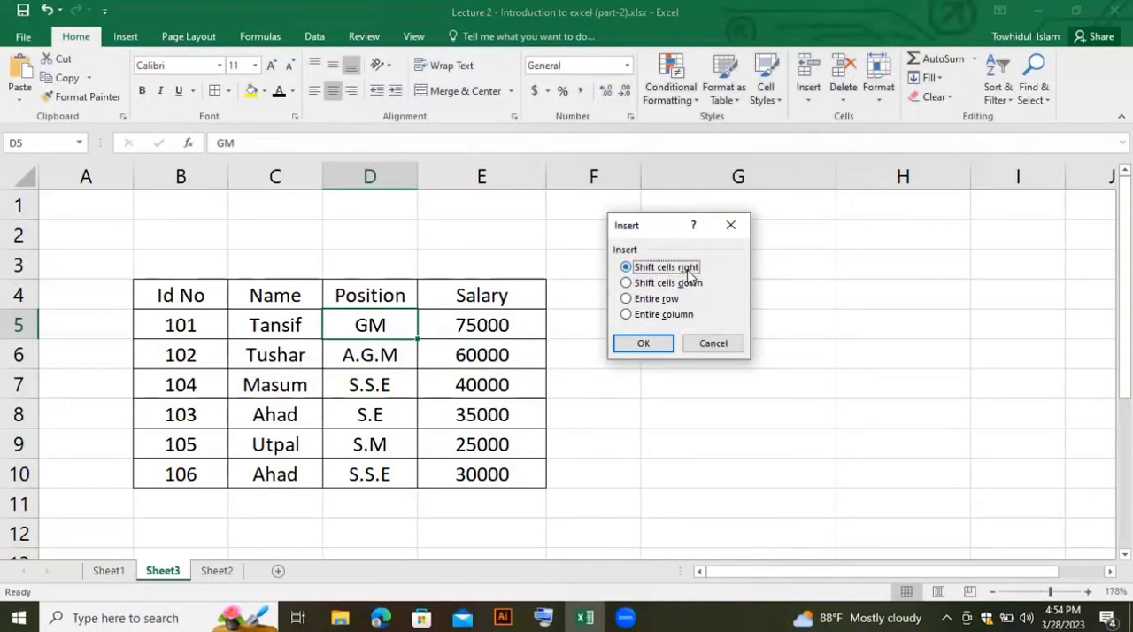
click(644, 343)
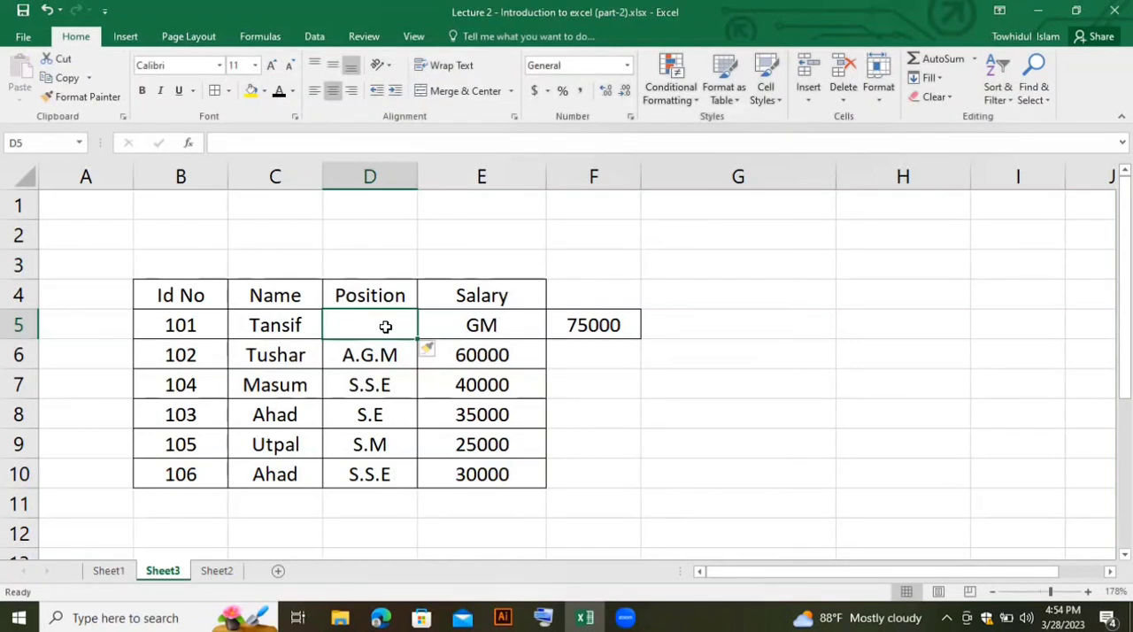
key(ctrl+z)
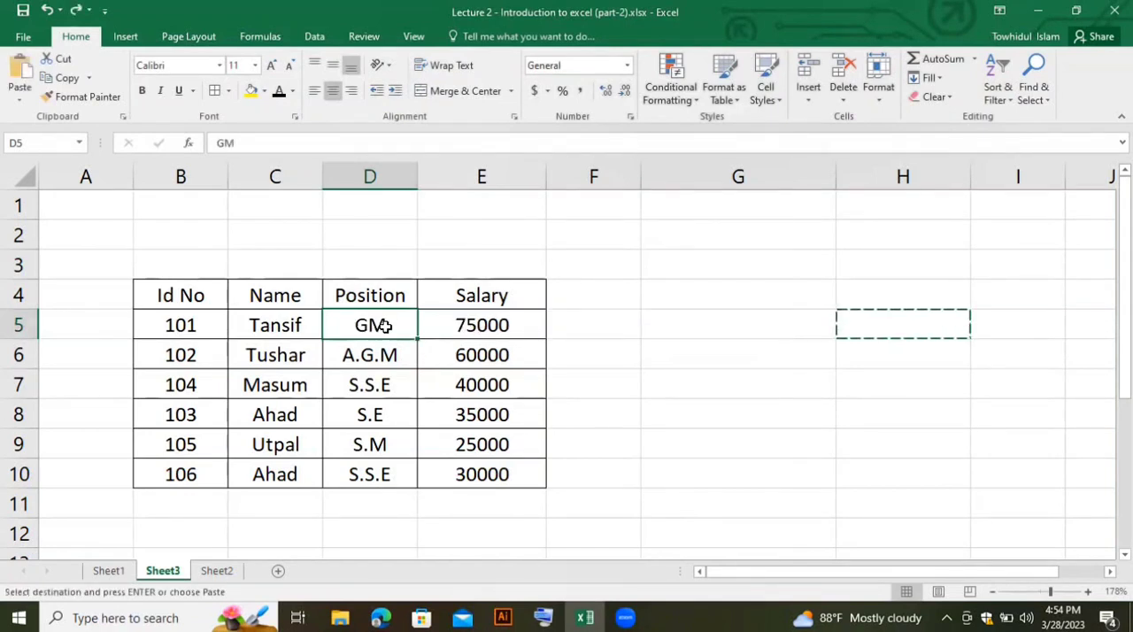
- Insert a blank cell at D5 with the existing cells shifted down, and undo the insertion
click(808, 98)
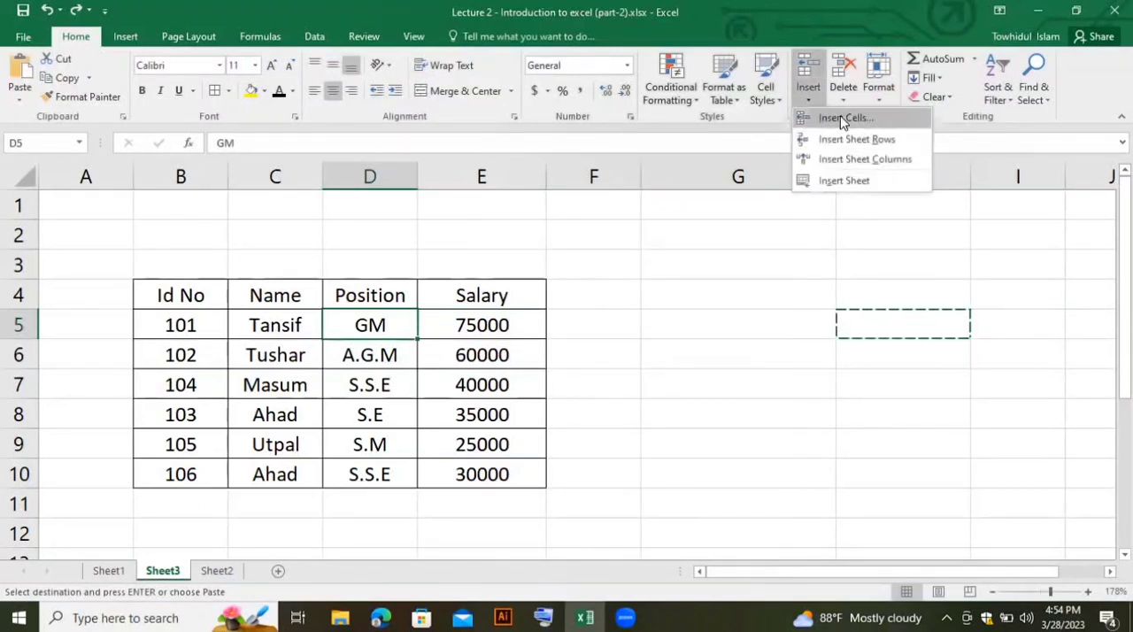
click(843, 119)
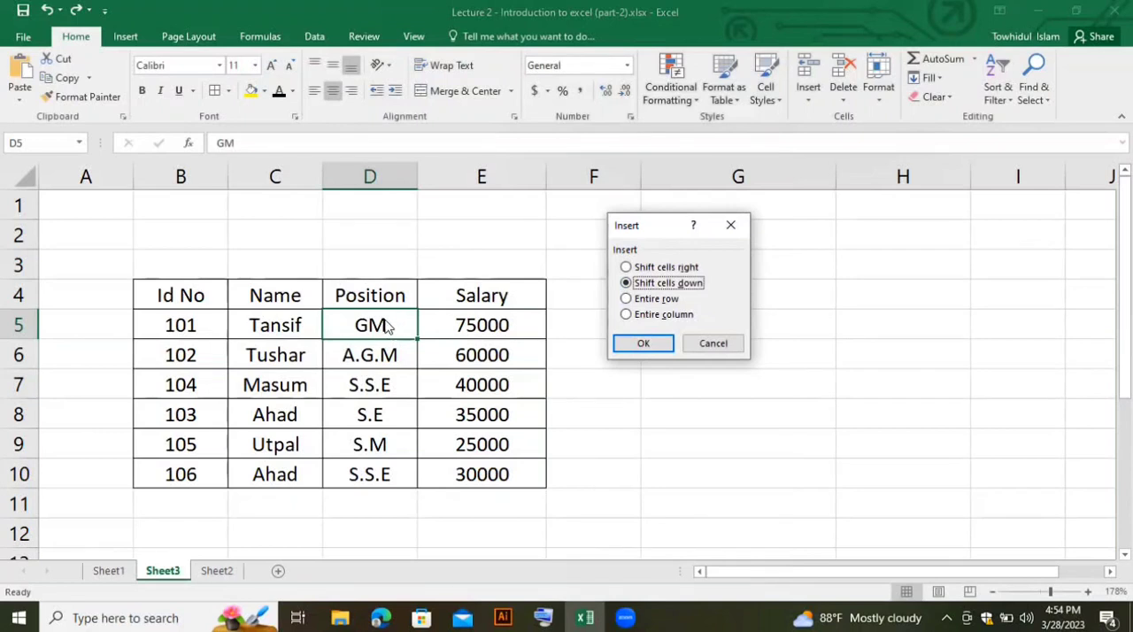
click(644, 343)
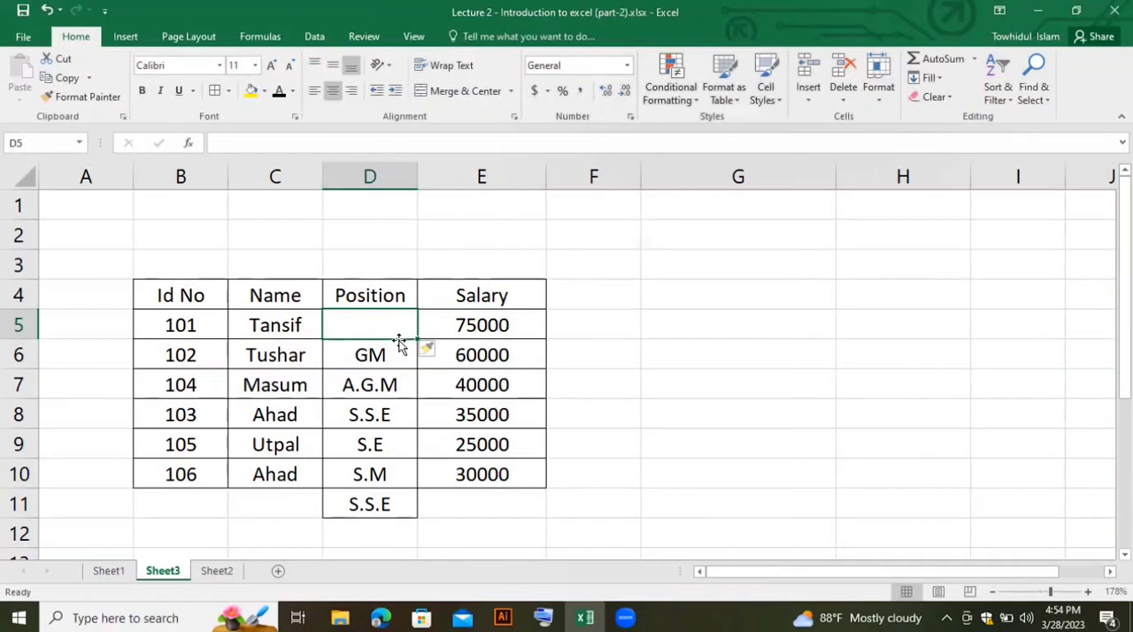
key(ctrl+z)
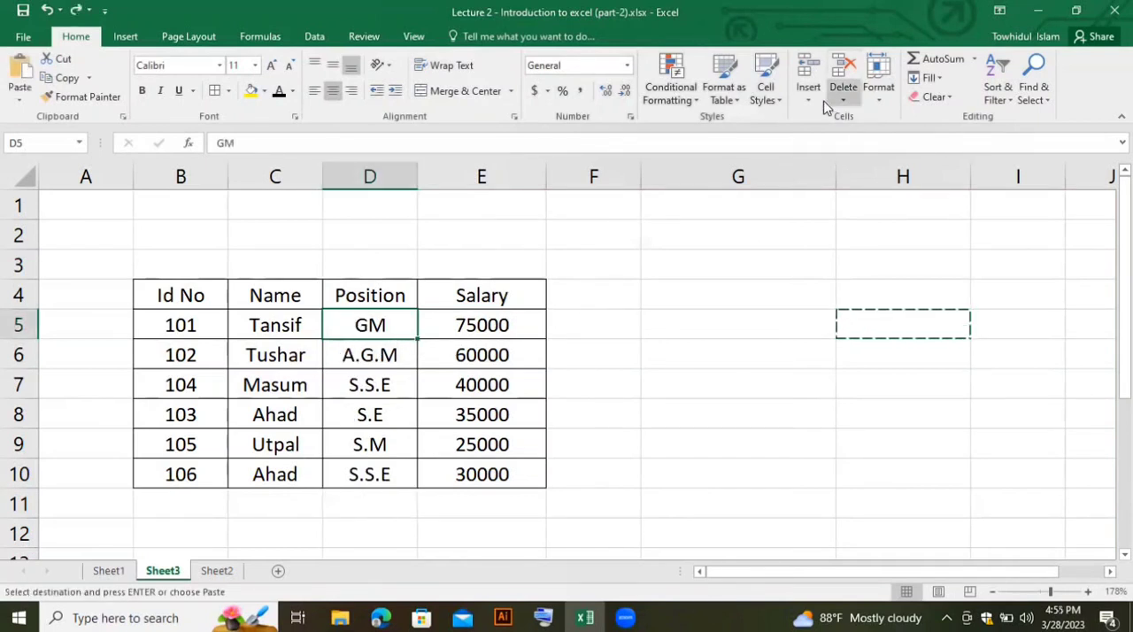
- Insert a blank sheet row at row 6 and a blank sheet column before the Position column
click(18, 355)
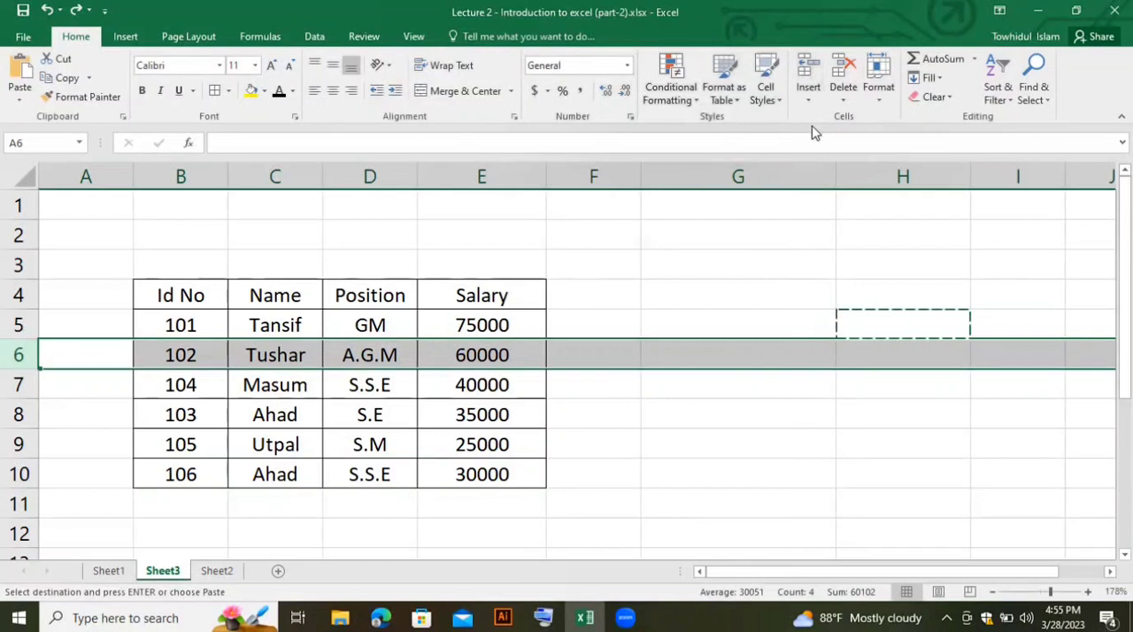
click(811, 75)
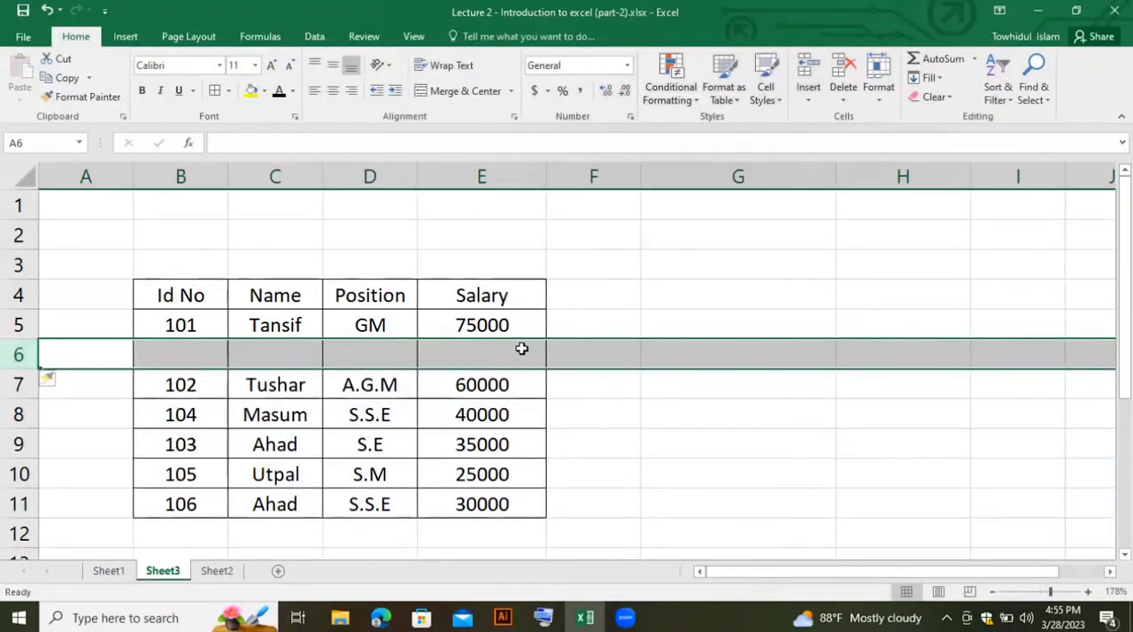
click(399, 178)
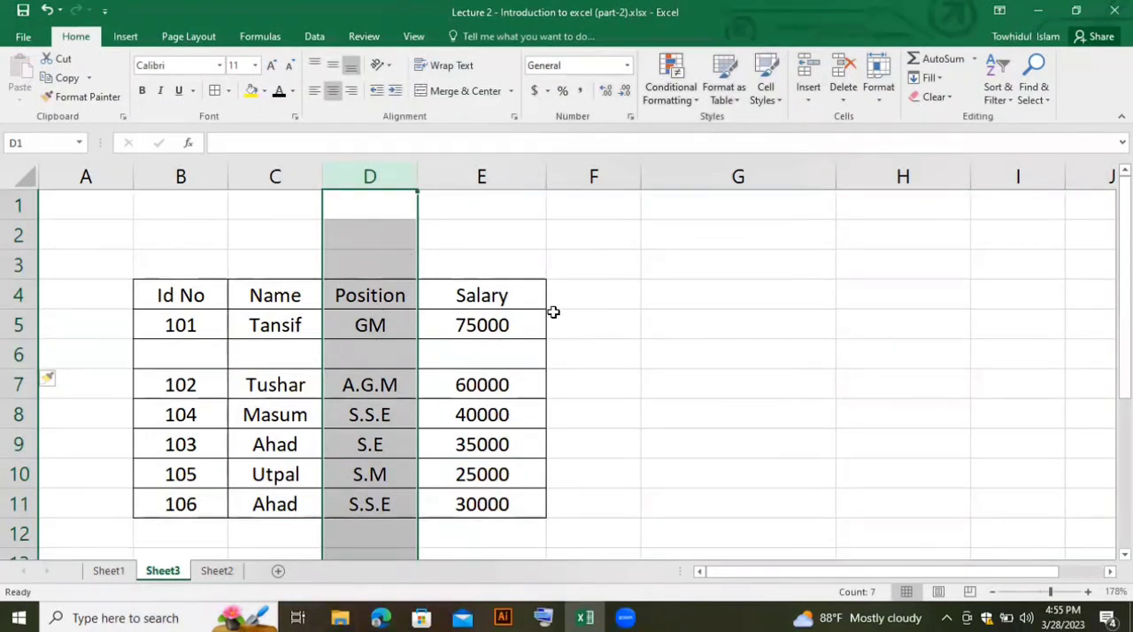
click(808, 75)
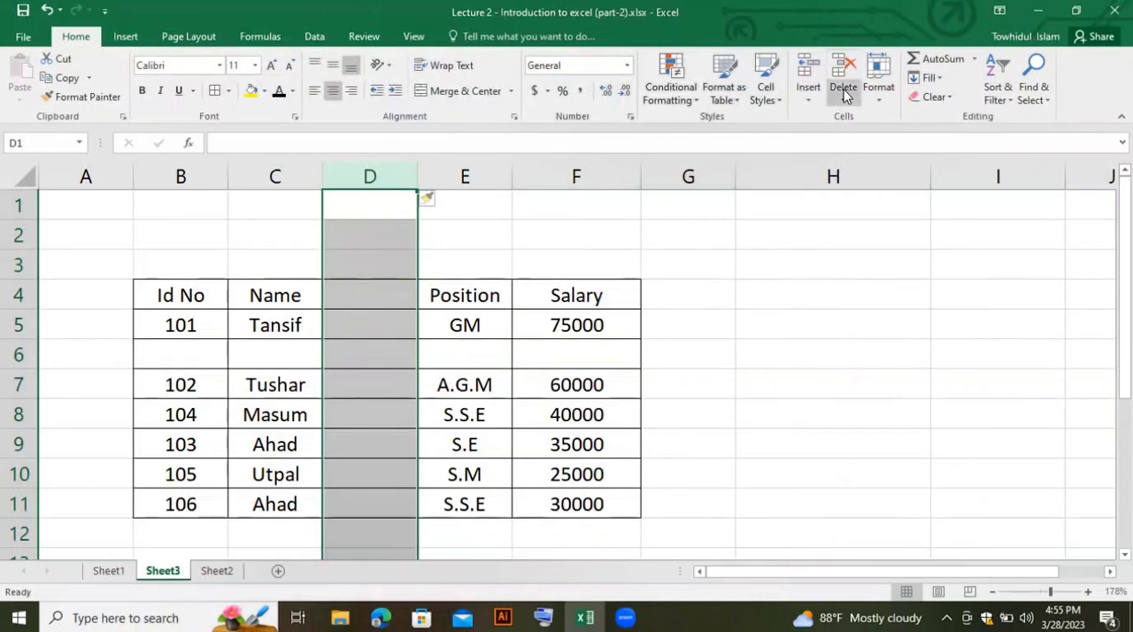
- Delete the blank column D and the blank row 6 from the sheet
click(370, 176)
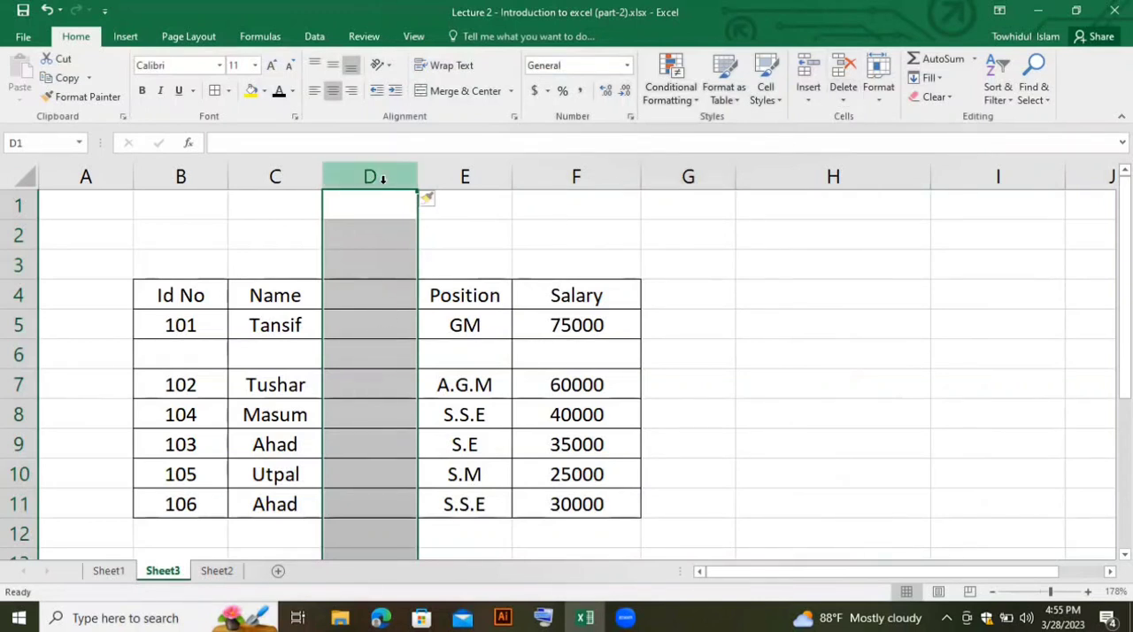
click(843, 63)
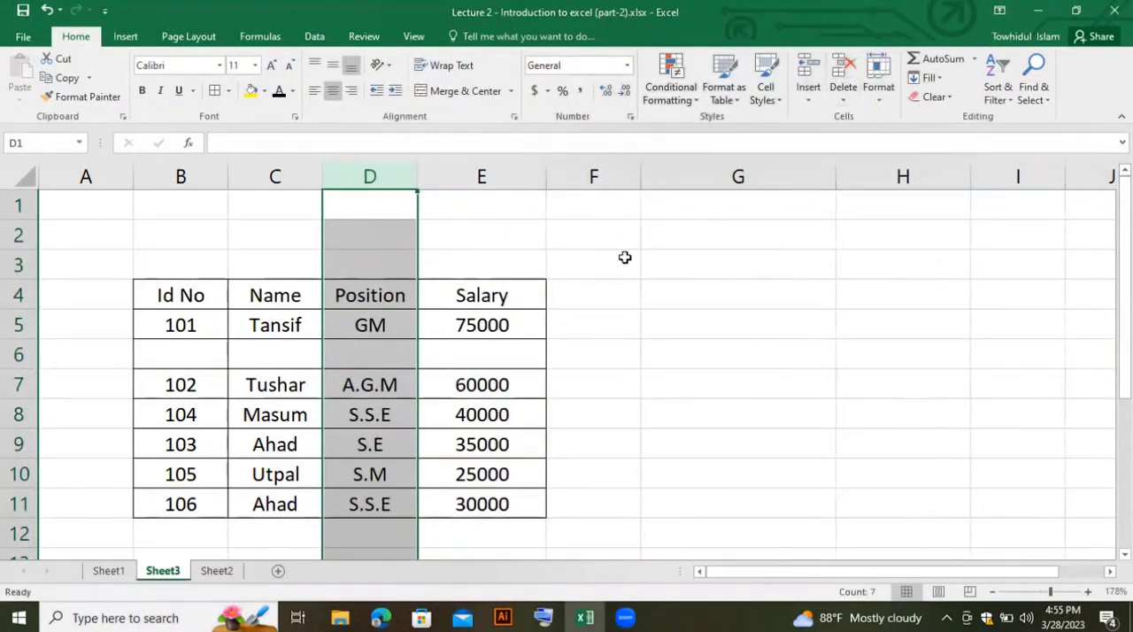
click(17, 355)
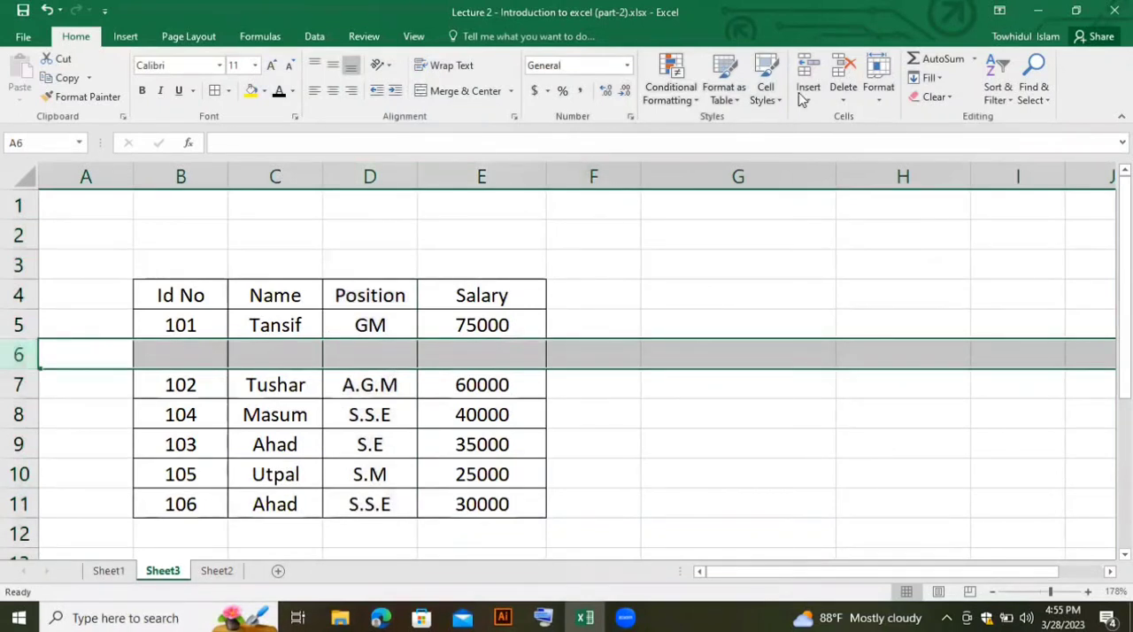
click(839, 71)
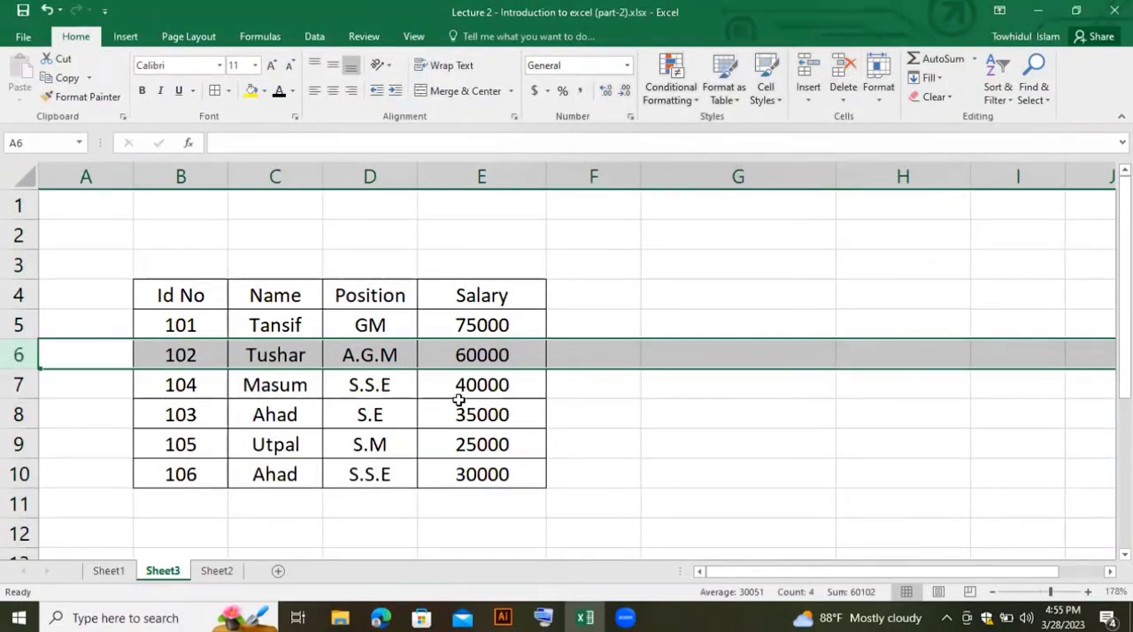
- Review the shift, entire-row and entire-column choices for deleting cell D7, and leave without deleting anything
click(397, 389)
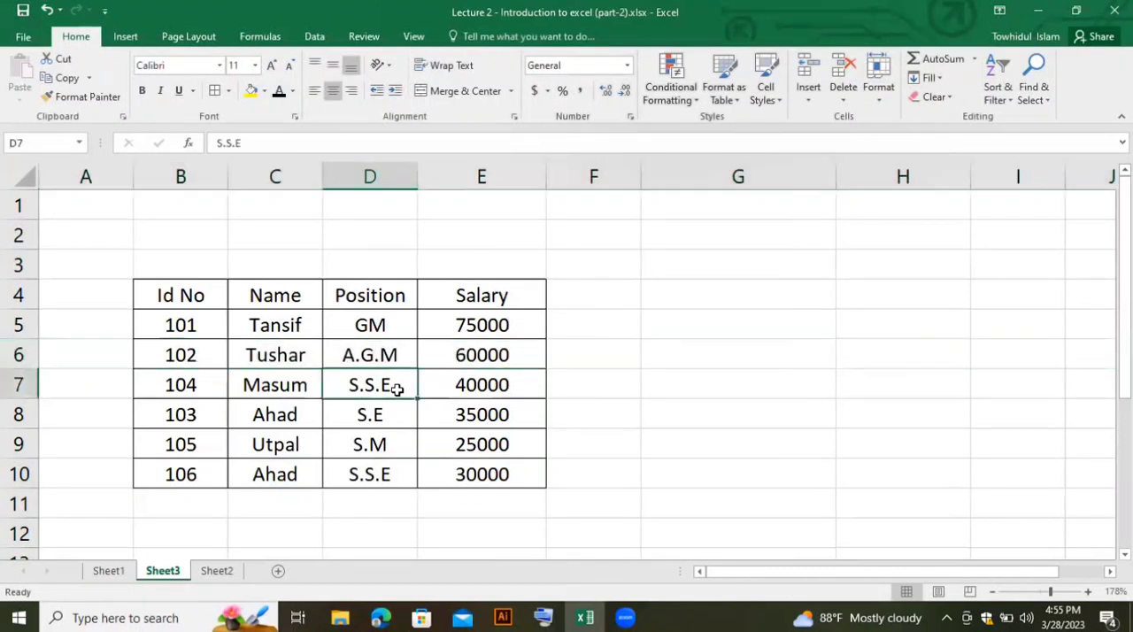
click(845, 107)
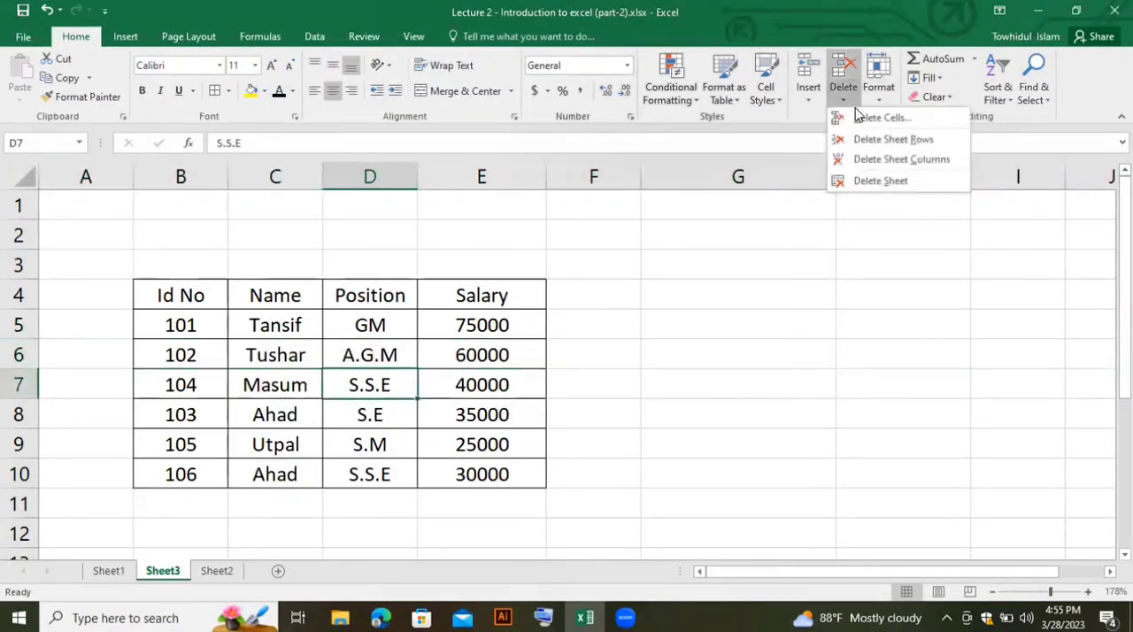
click(879, 118)
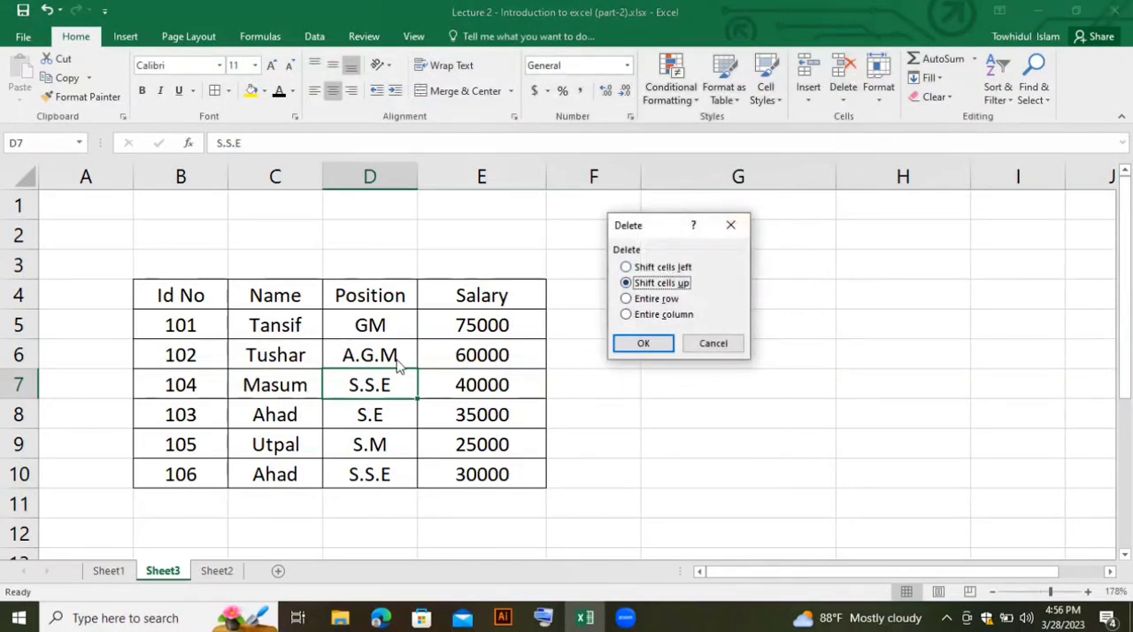
click(731, 227)
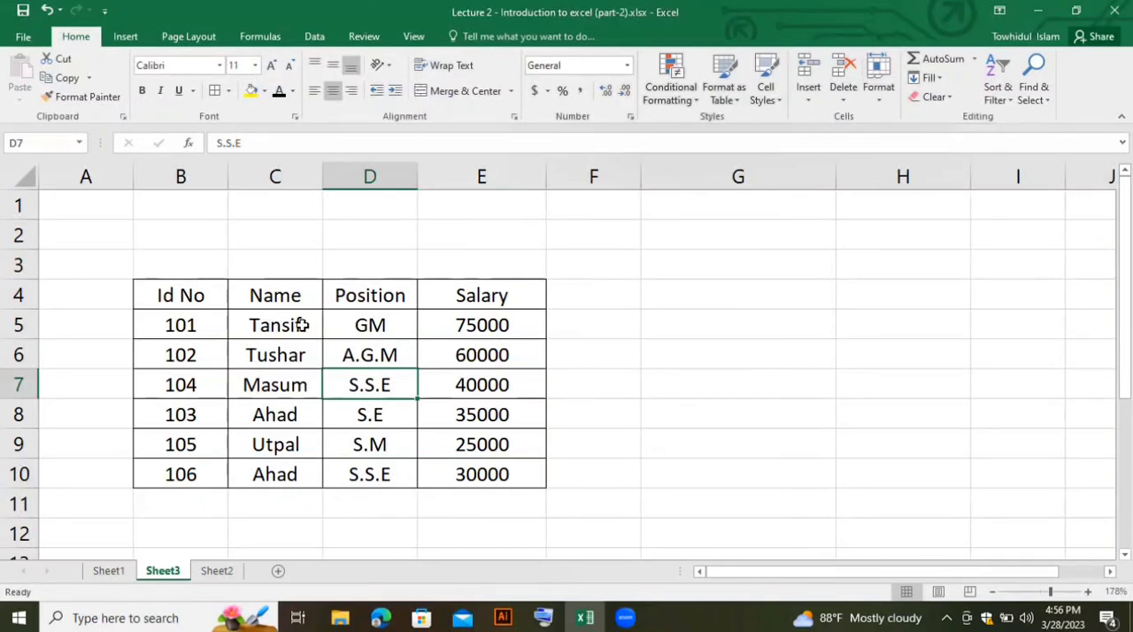
- Set the height of row 5 to 25 from cell C5, and undo the height change
click(270, 330)
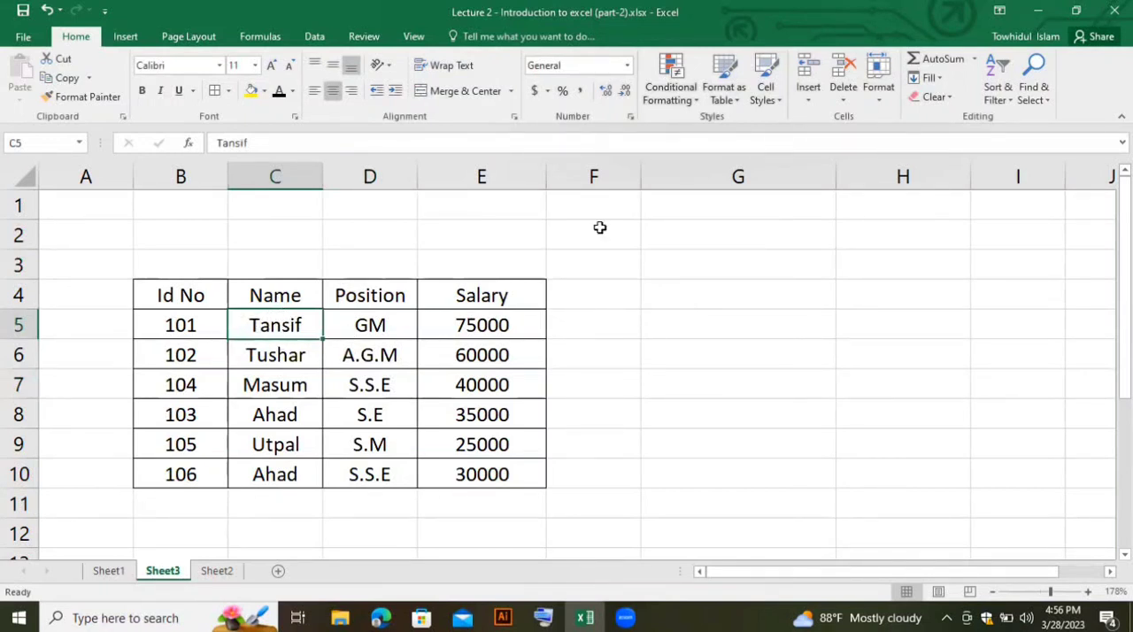
click(880, 93)
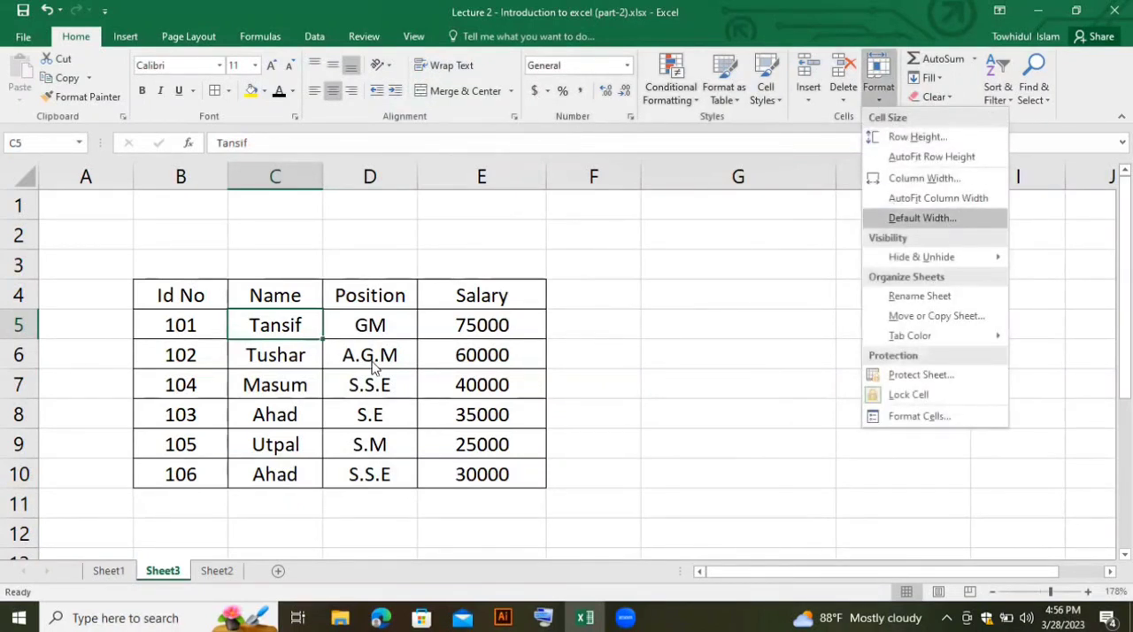
click(287, 320)
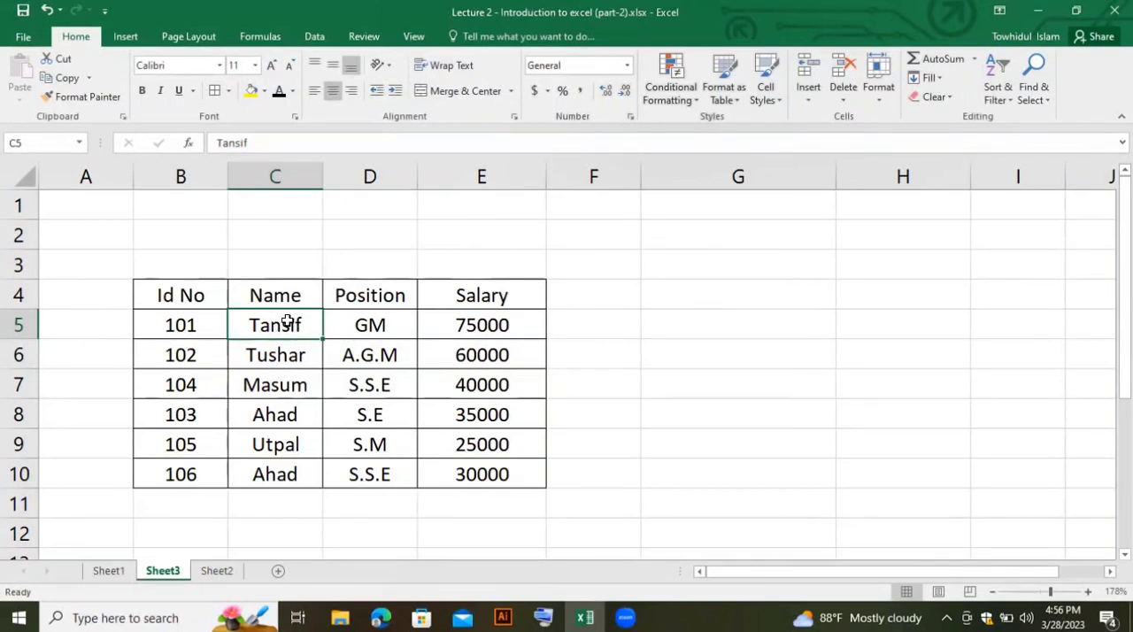
click(878, 99)
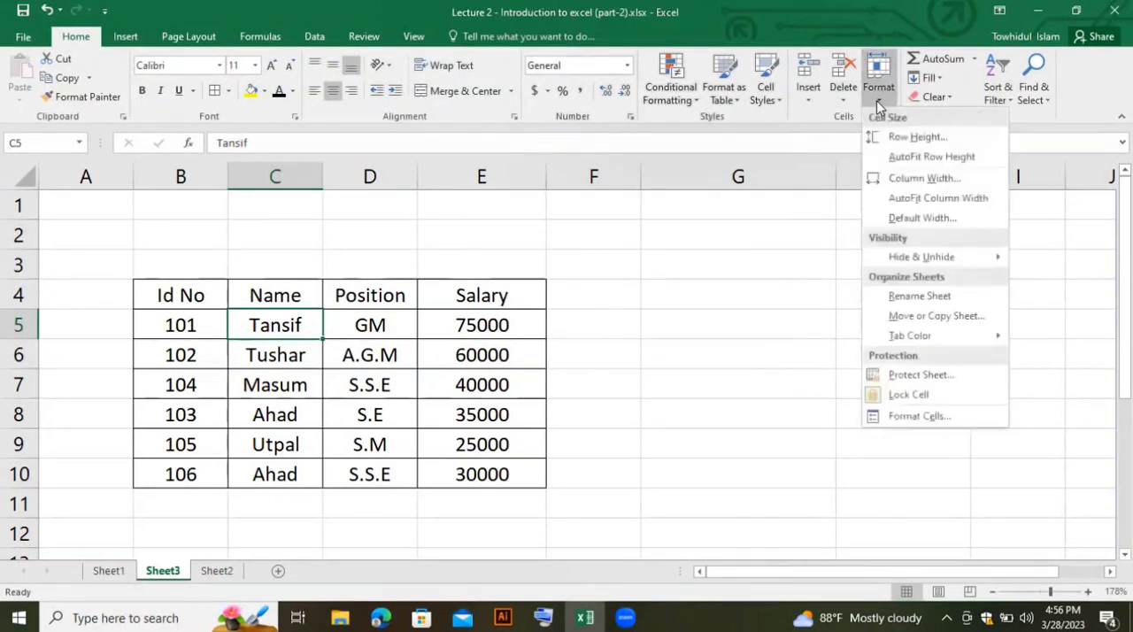
click(921, 137)
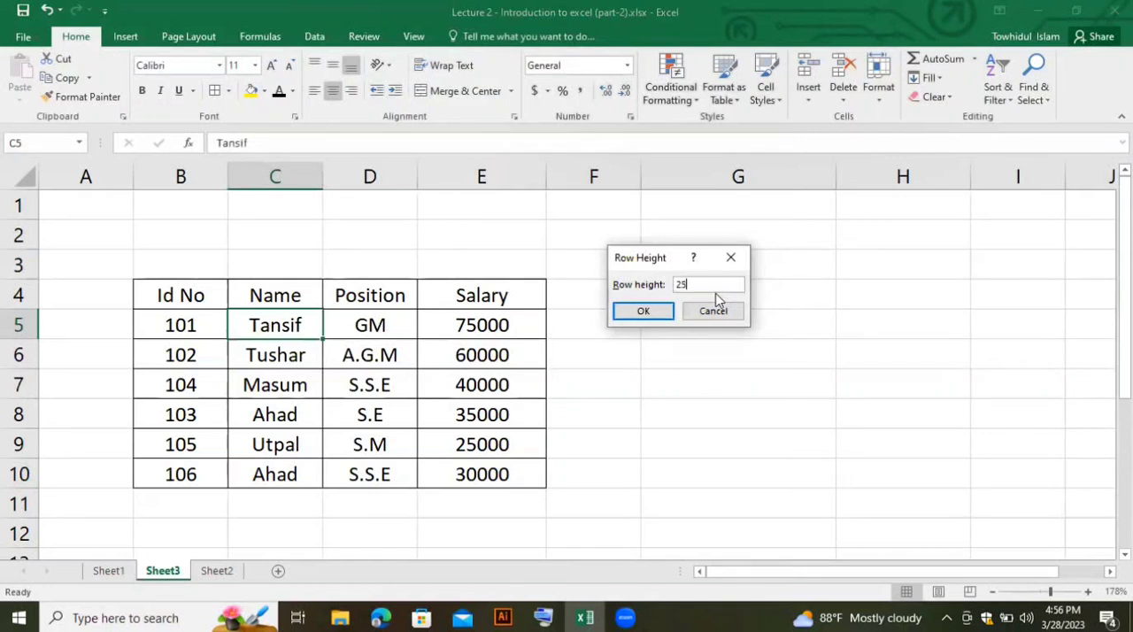
click(653, 314)
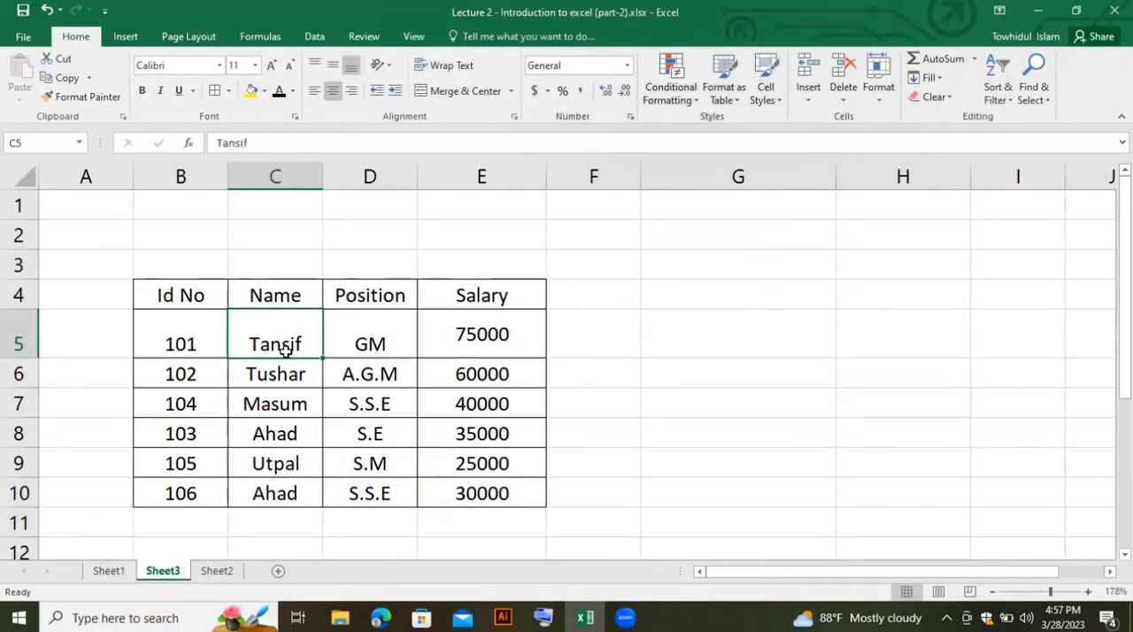
key(ctrl+c)
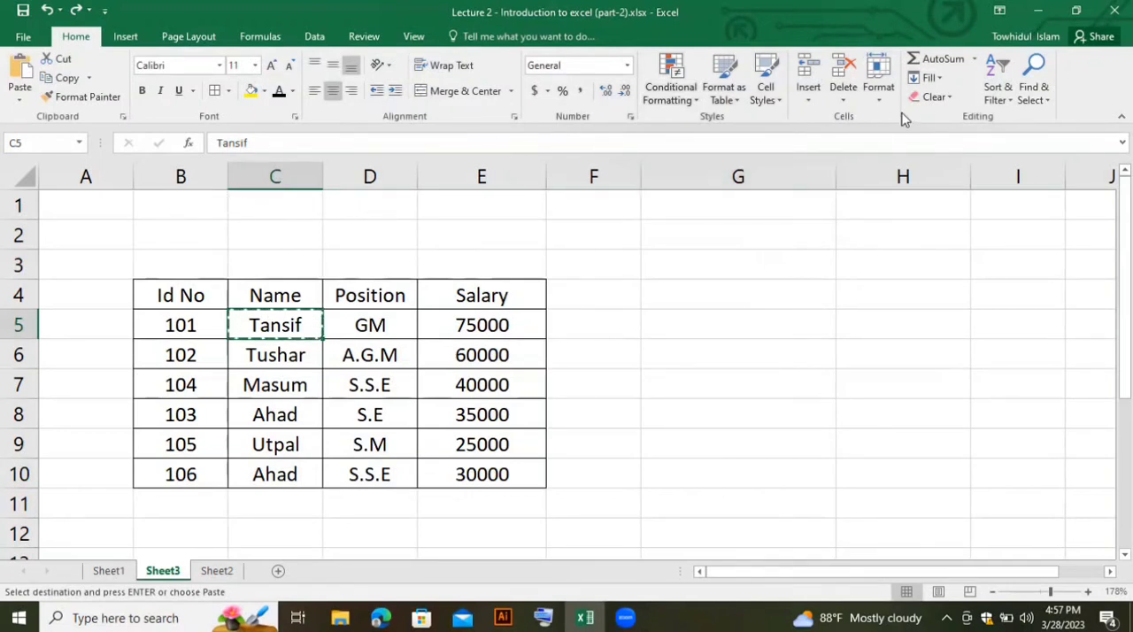
- Set the width of the Name column to 18, and undo the width change
click(878, 92)
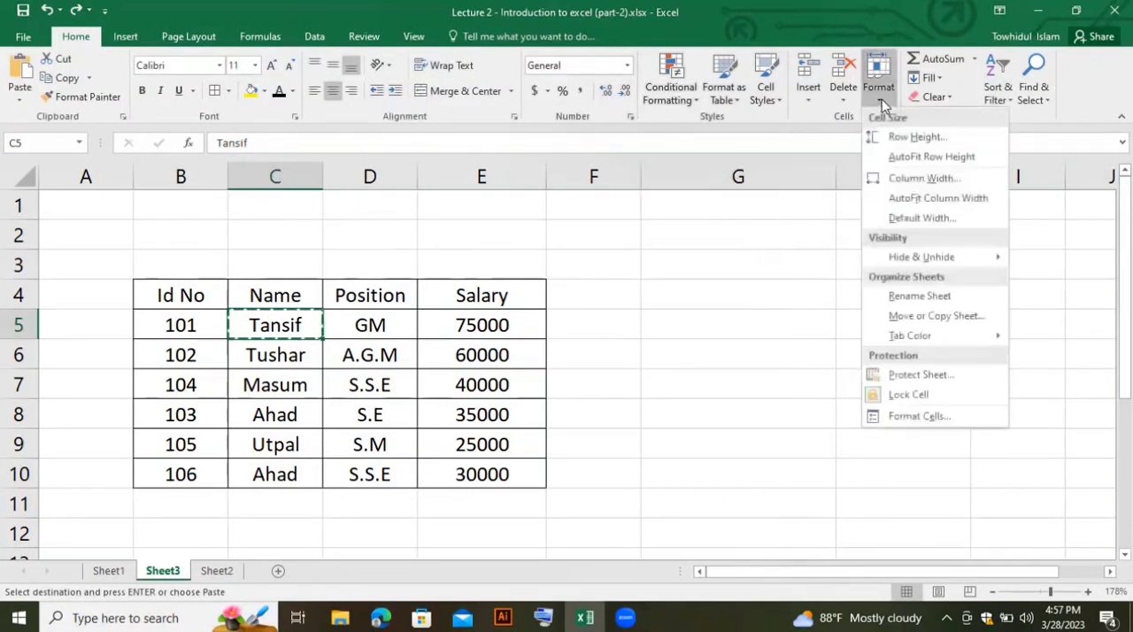
click(923, 180)
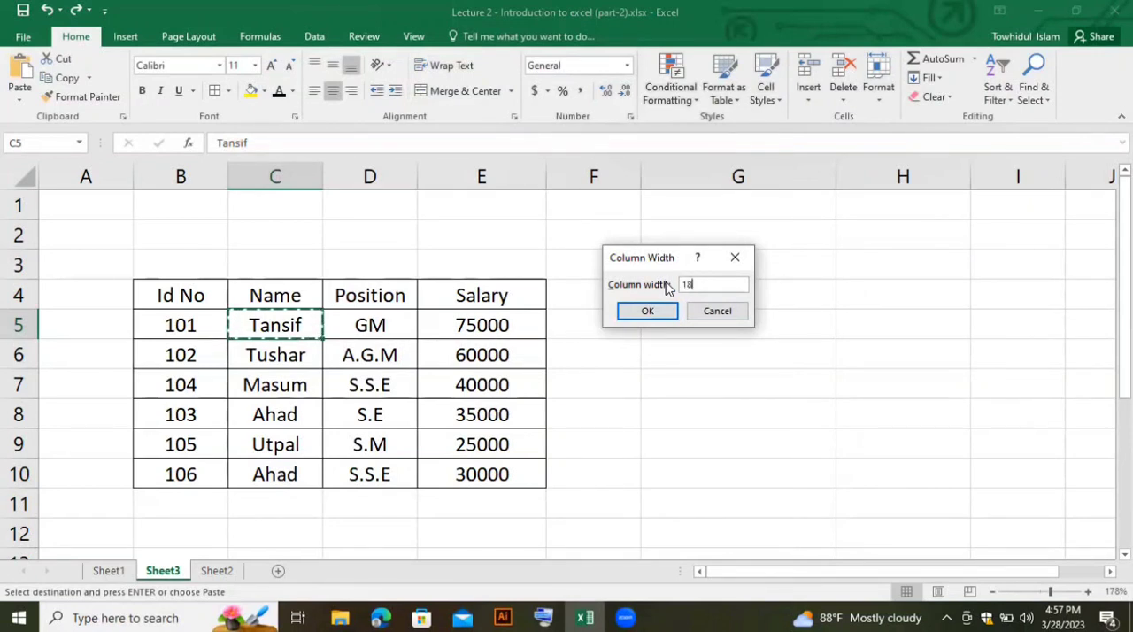
click(649, 310)
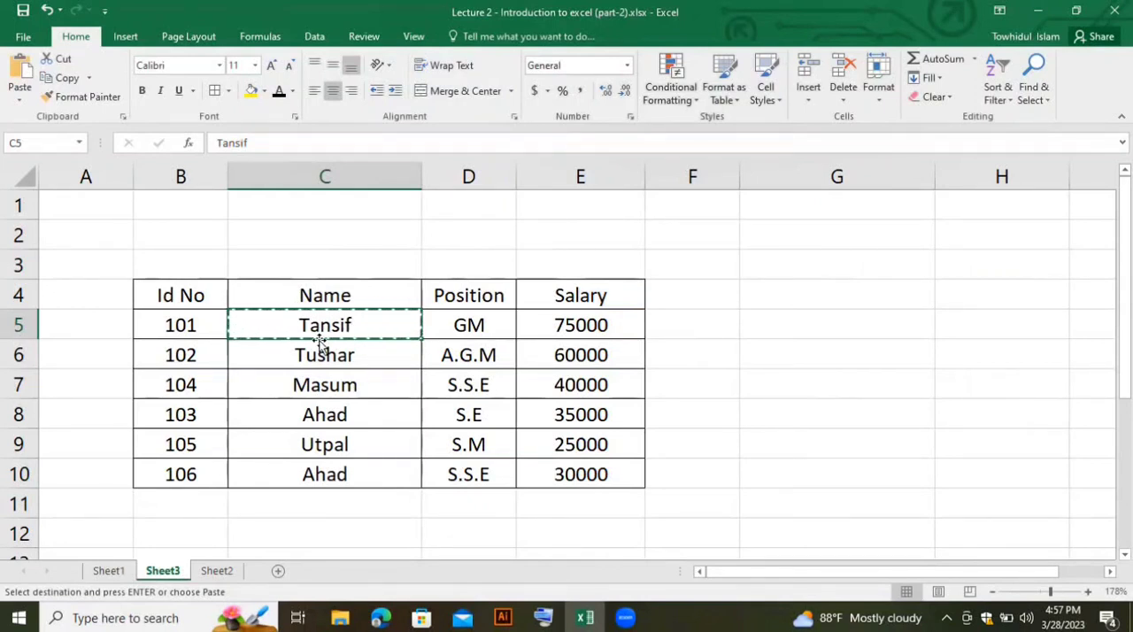
key(ctrl+z)
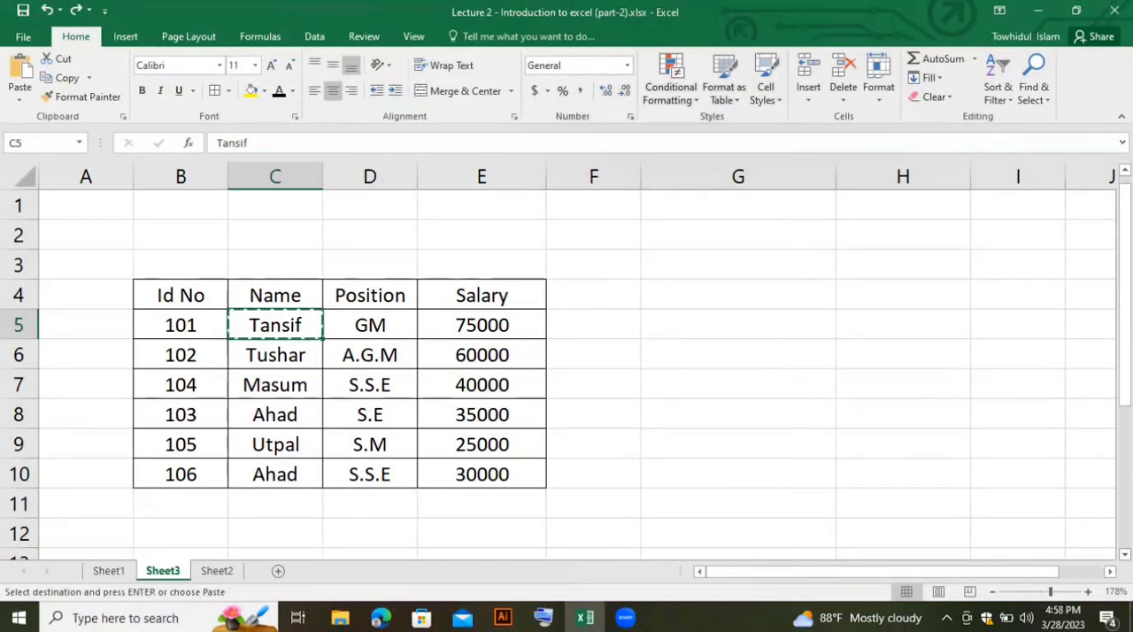
- AutoSum the salaries in E5:E10 into cell E11, and undo the total
scroll(567, 372, down, 1)
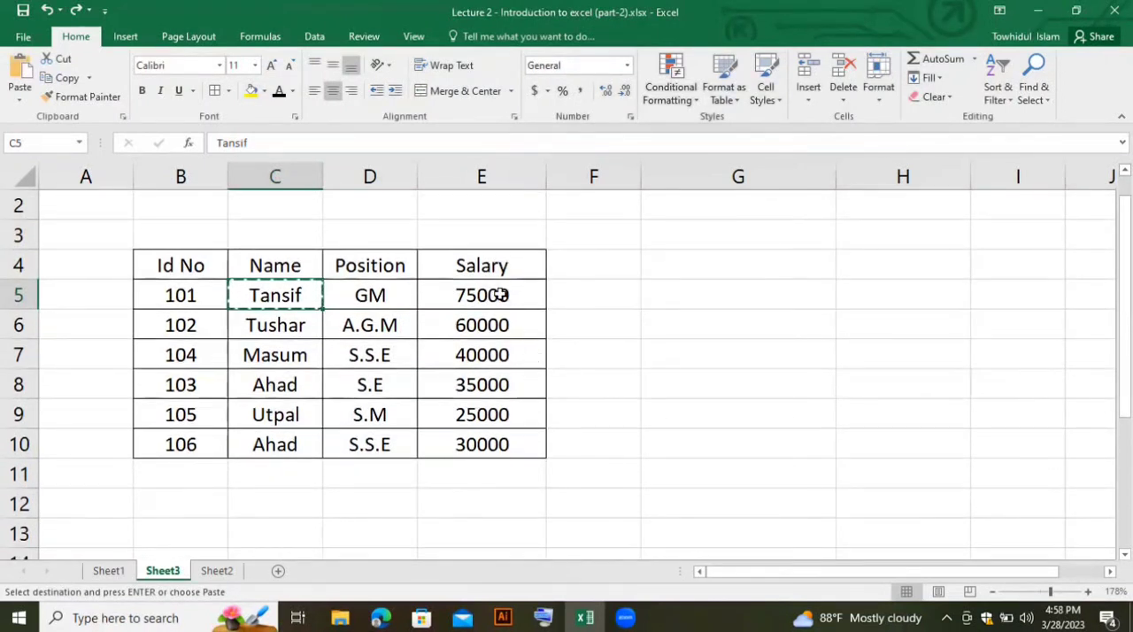
drag(500, 295, 537, 470)
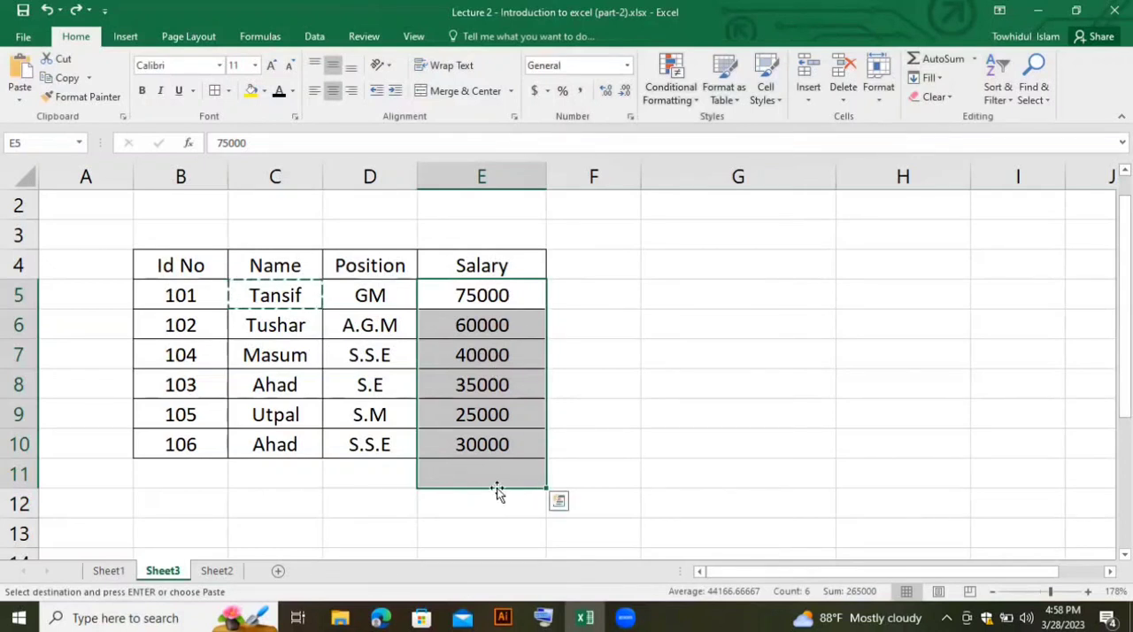
click(941, 58)
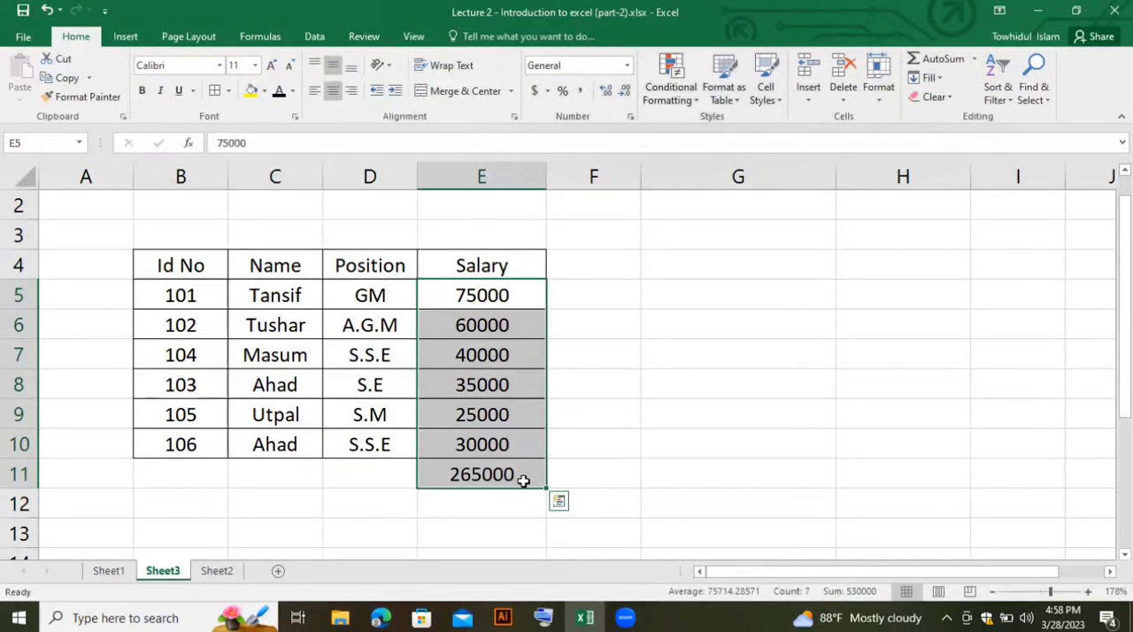
key(ctrl+z)
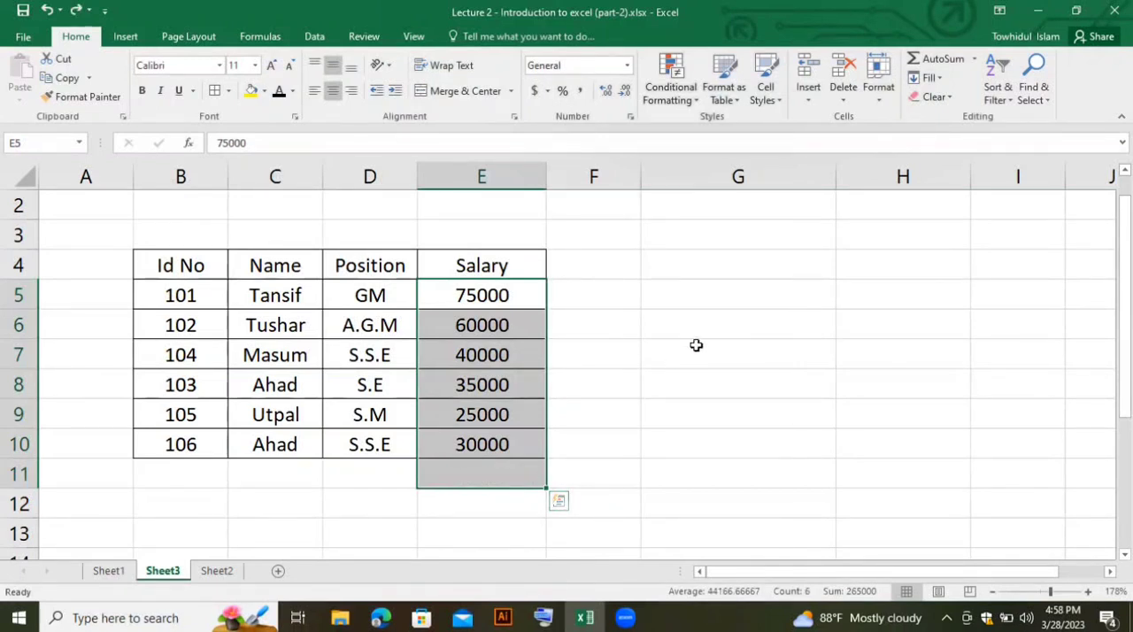
click(760, 326)
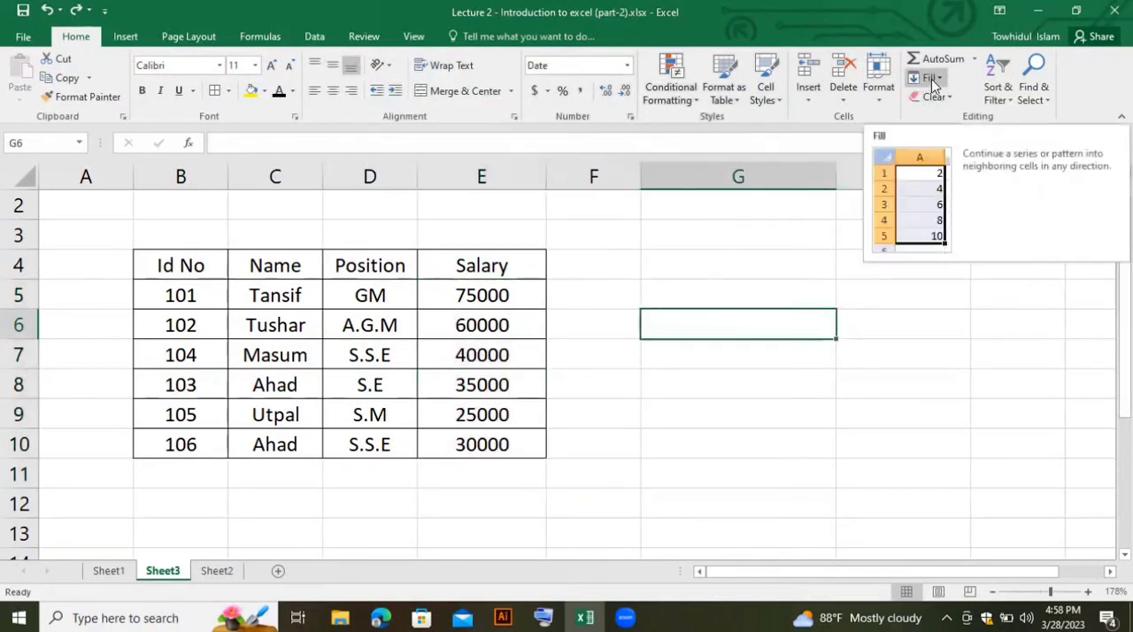
- Fill cell E6 down with the salary from the cell above, and undo the fill
click(512, 327)
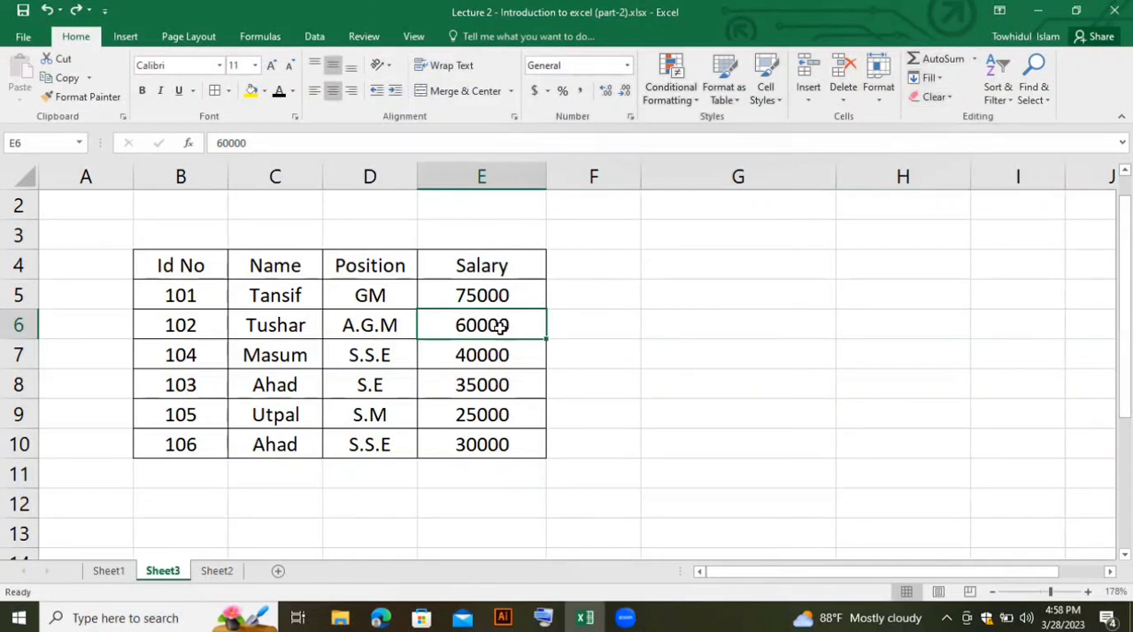
click(929, 78)
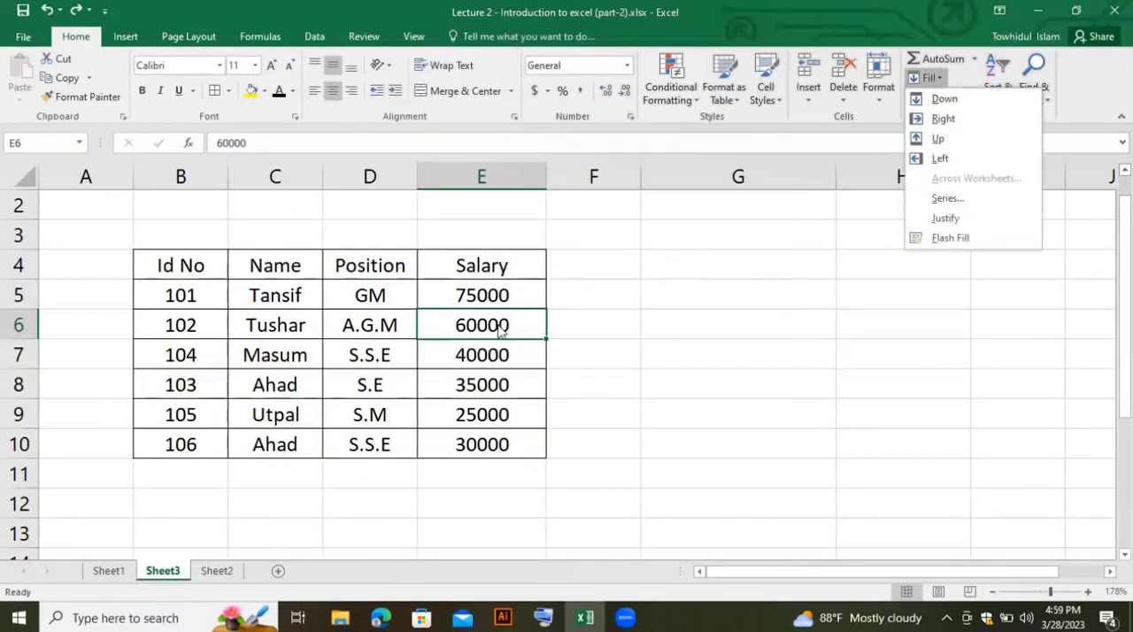
click(948, 99)
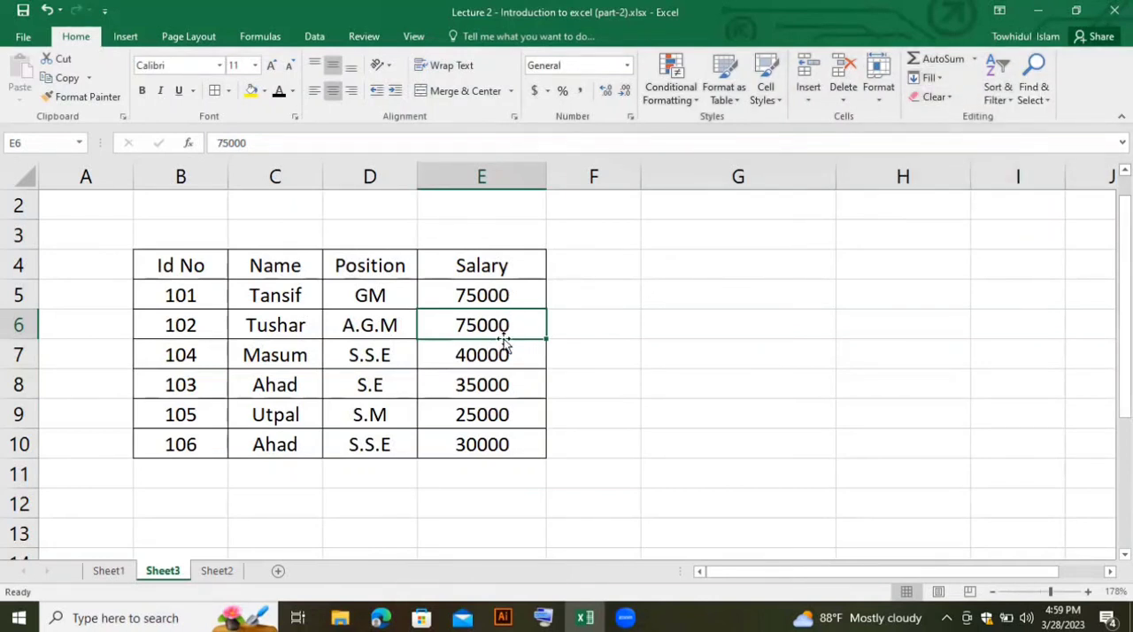
key(ctrl+z)
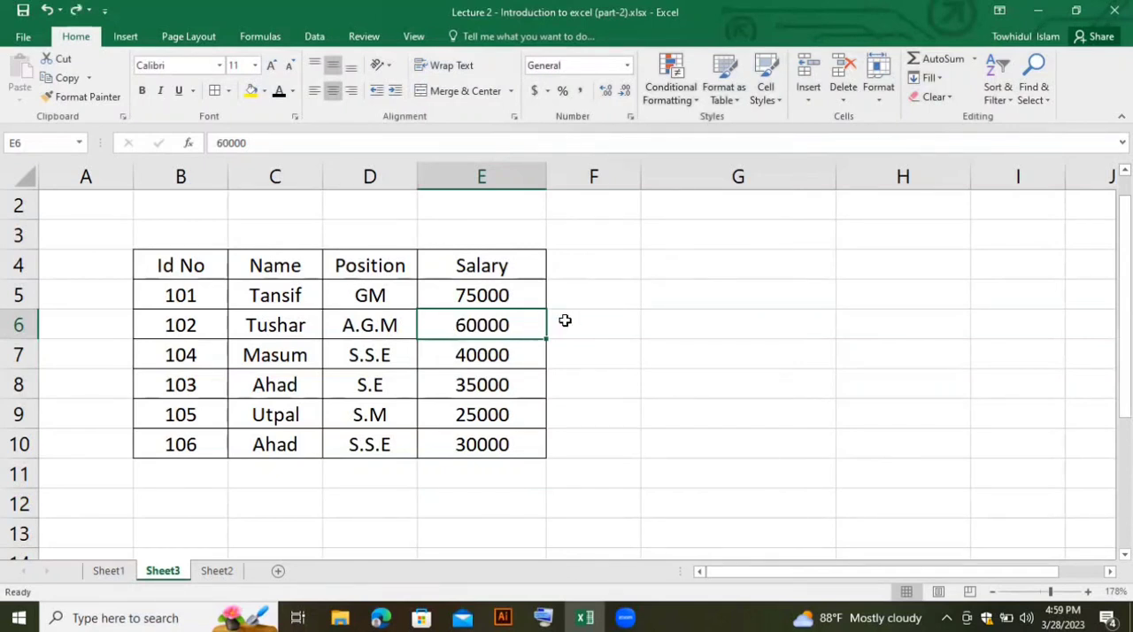
- Fill cell E6 up with the salary 40000 from the cell below
click(941, 79)
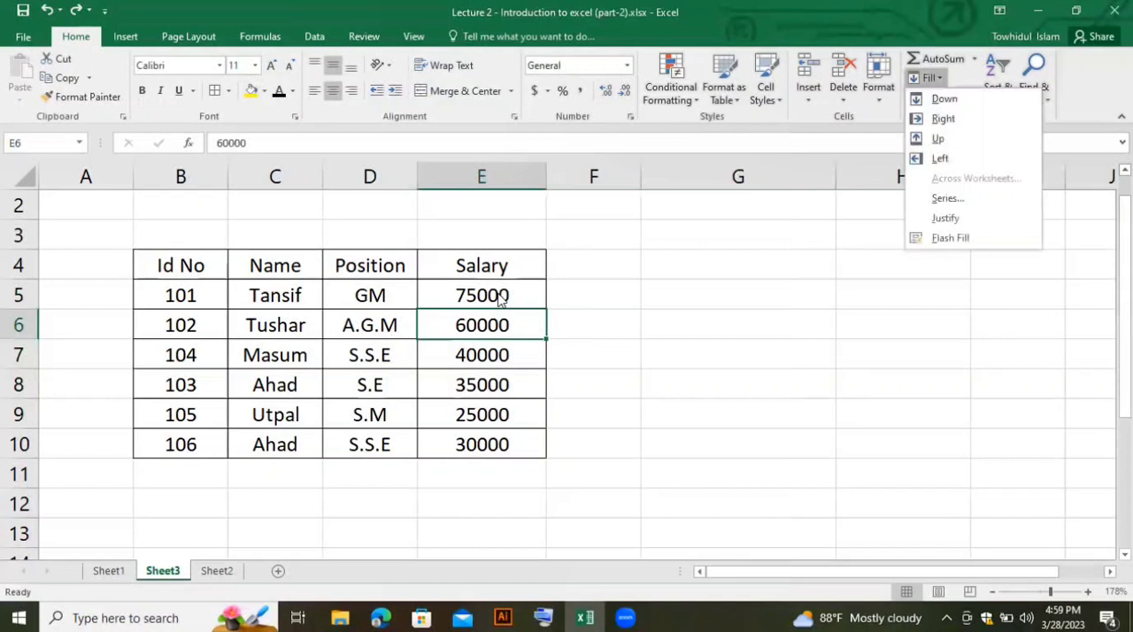
key(Escape)
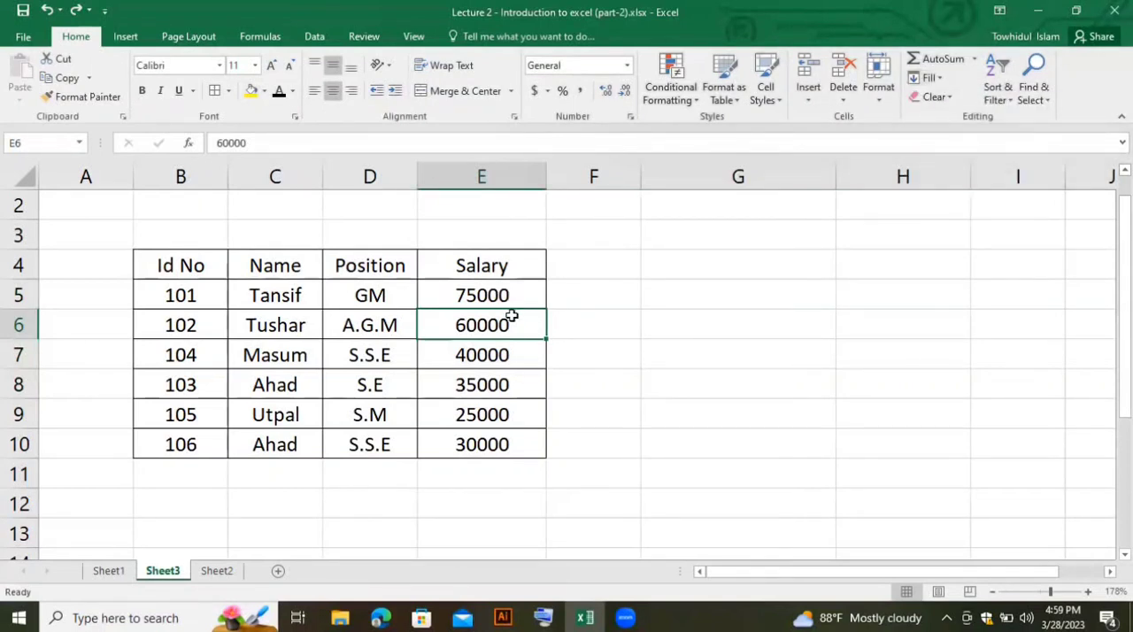
click(931, 78)
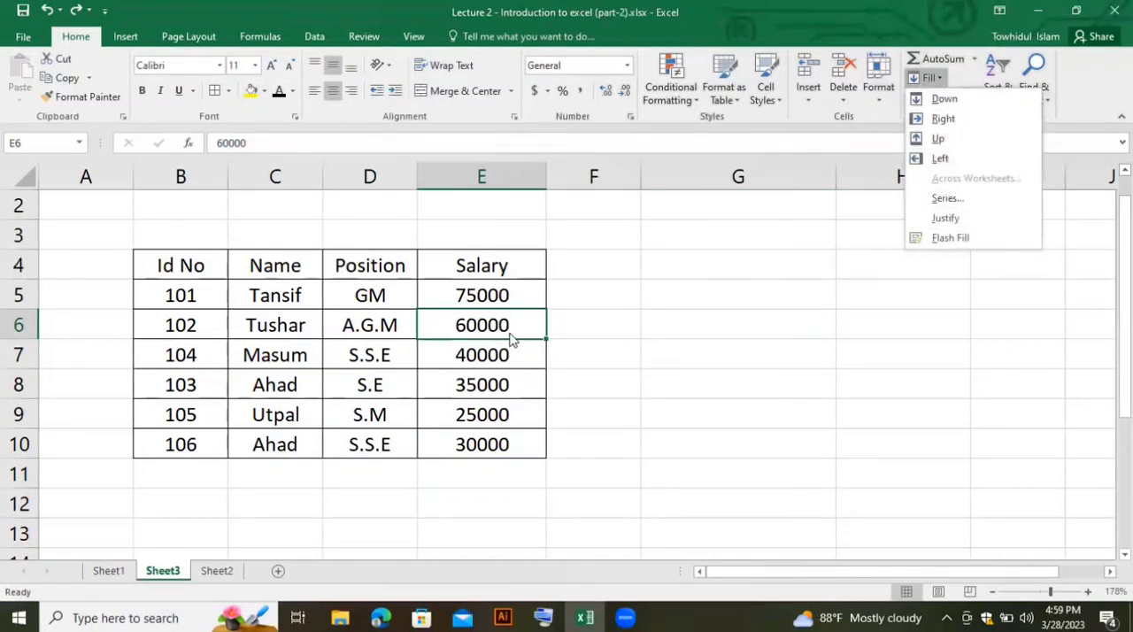
click(940, 139)
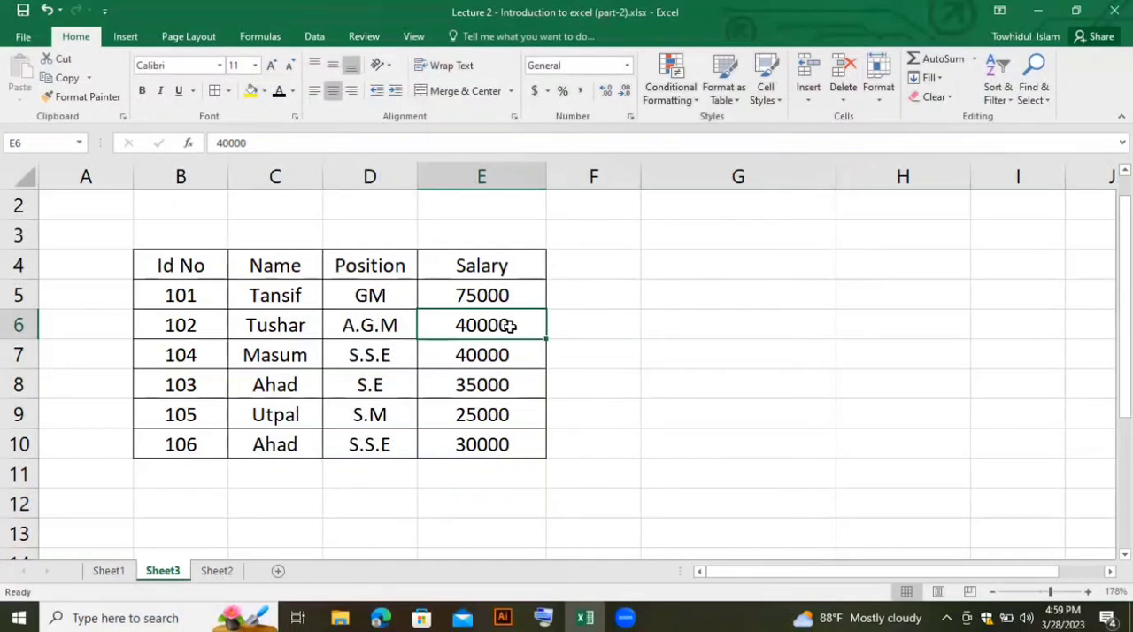
click(927, 77)
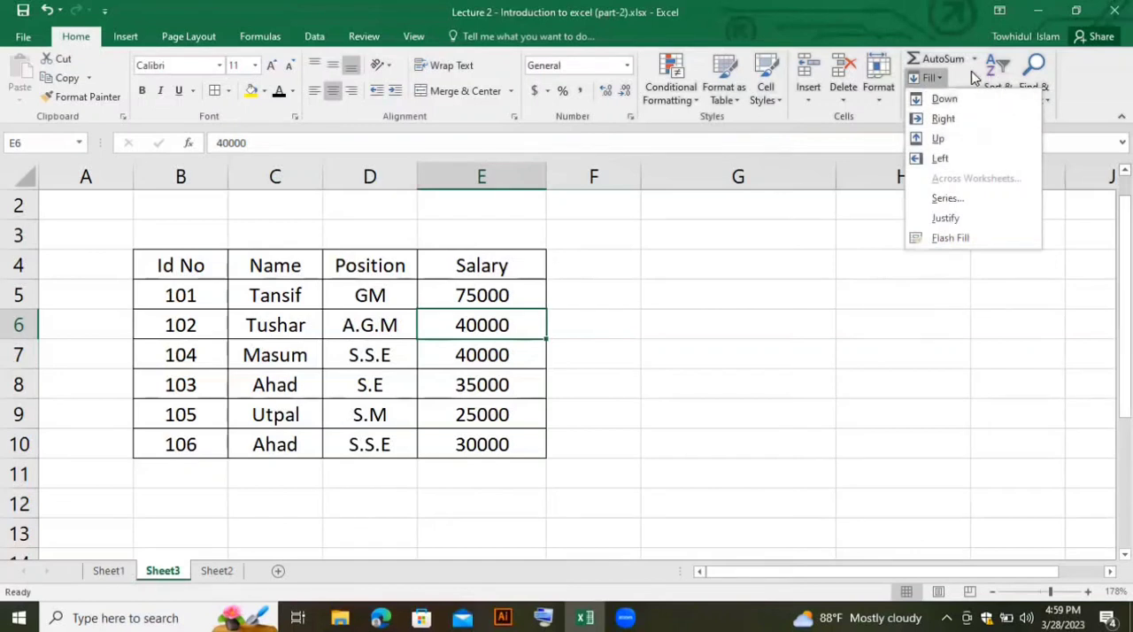
click(675, 387)
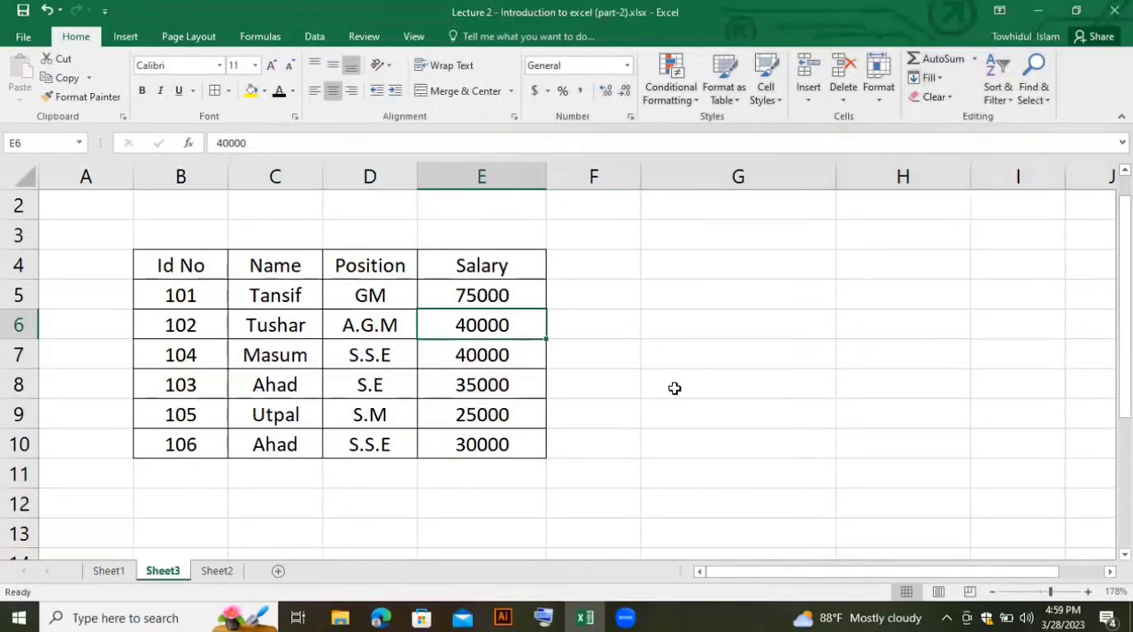
- Clear only the contents of cell D6 in the Position column, and undo the clearing
click(336, 315)
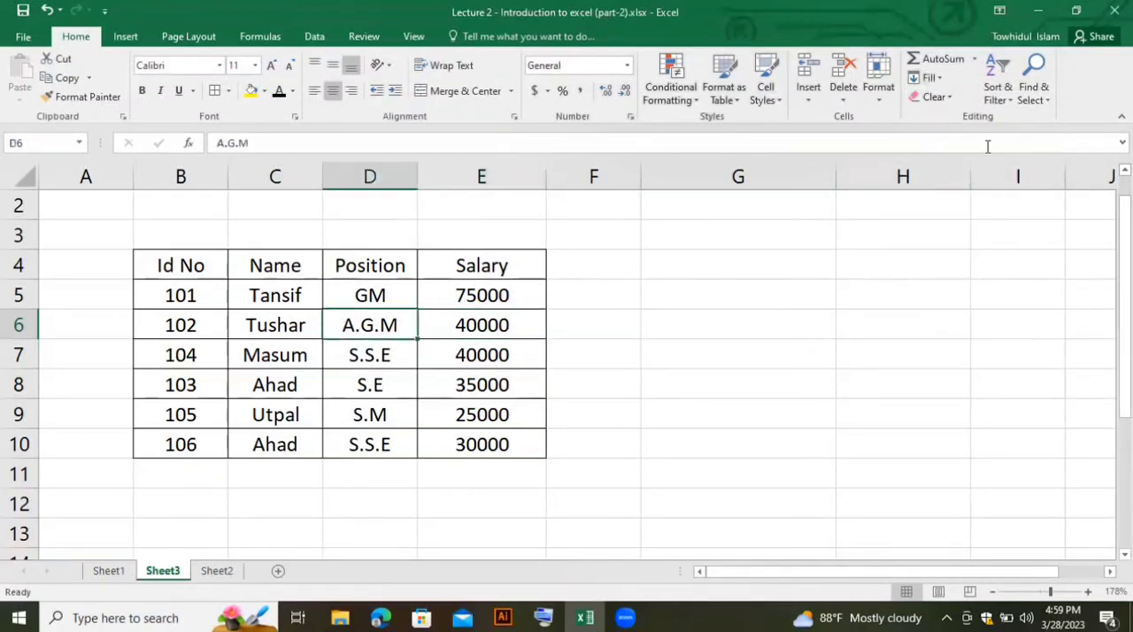
click(938, 97)
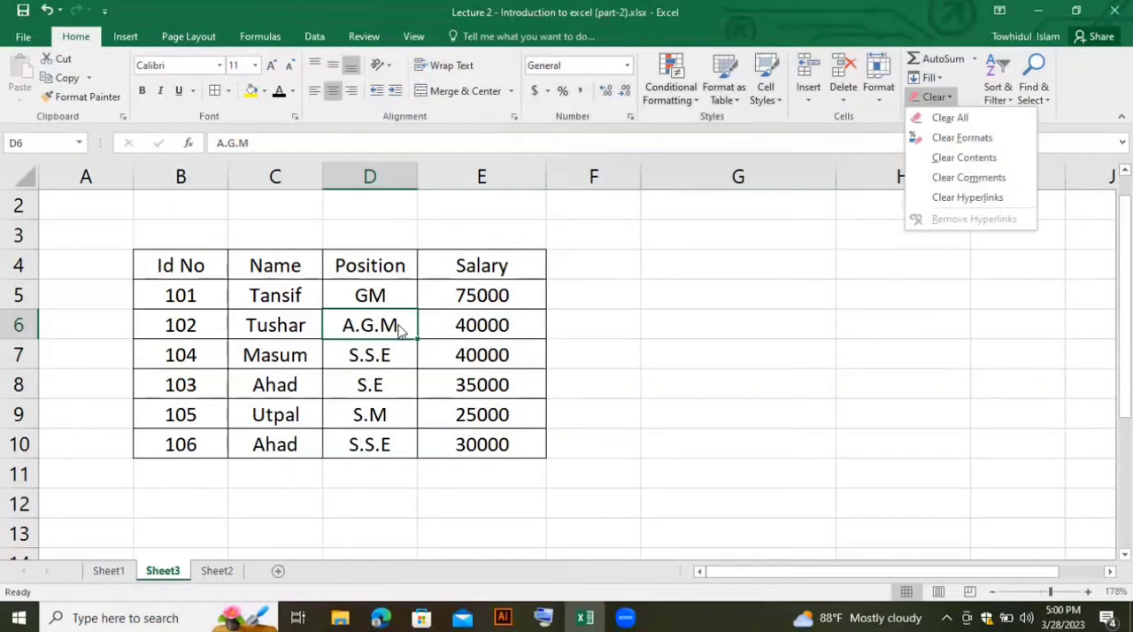
click(961, 163)
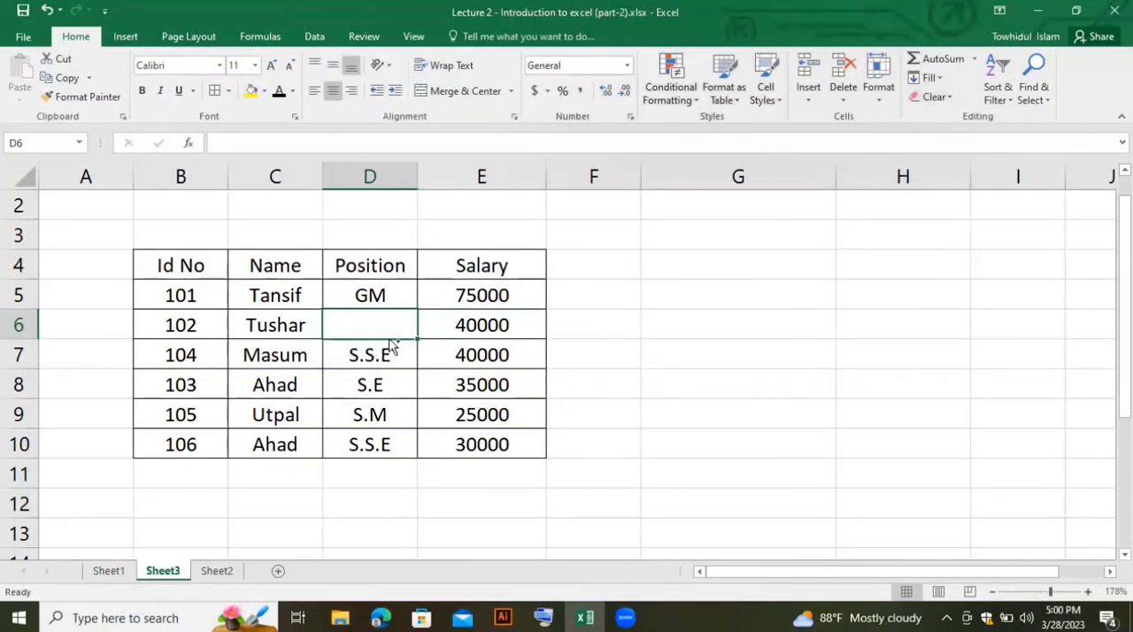
key(ctrl+z)
- Clear the formats of cell D6 while keeping its A.G.M text
click(939, 97)
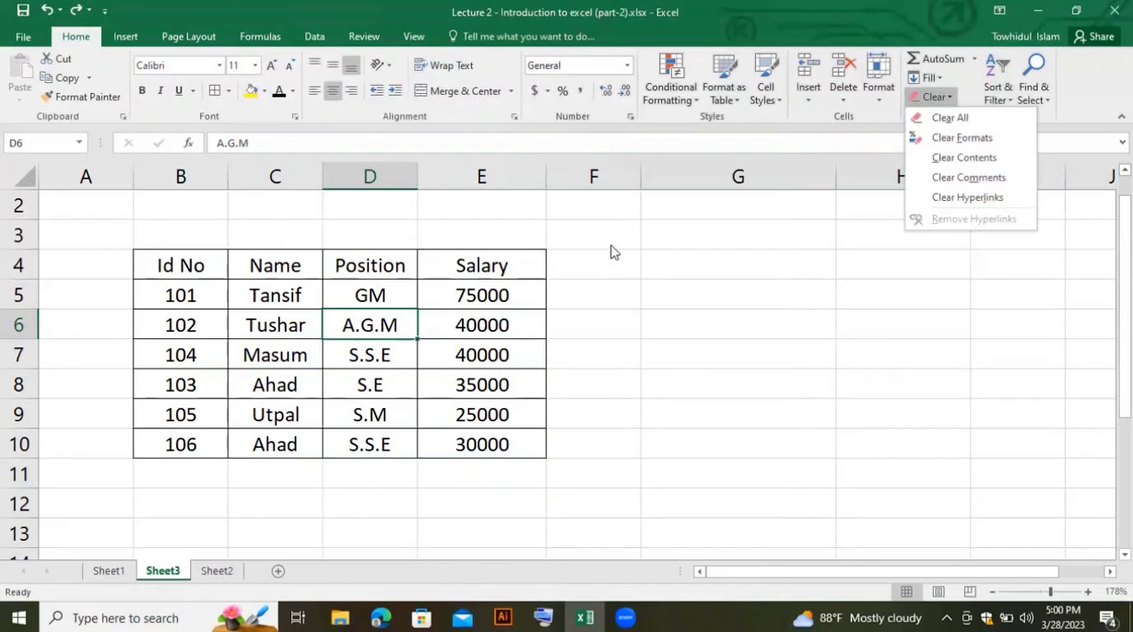
click(956, 138)
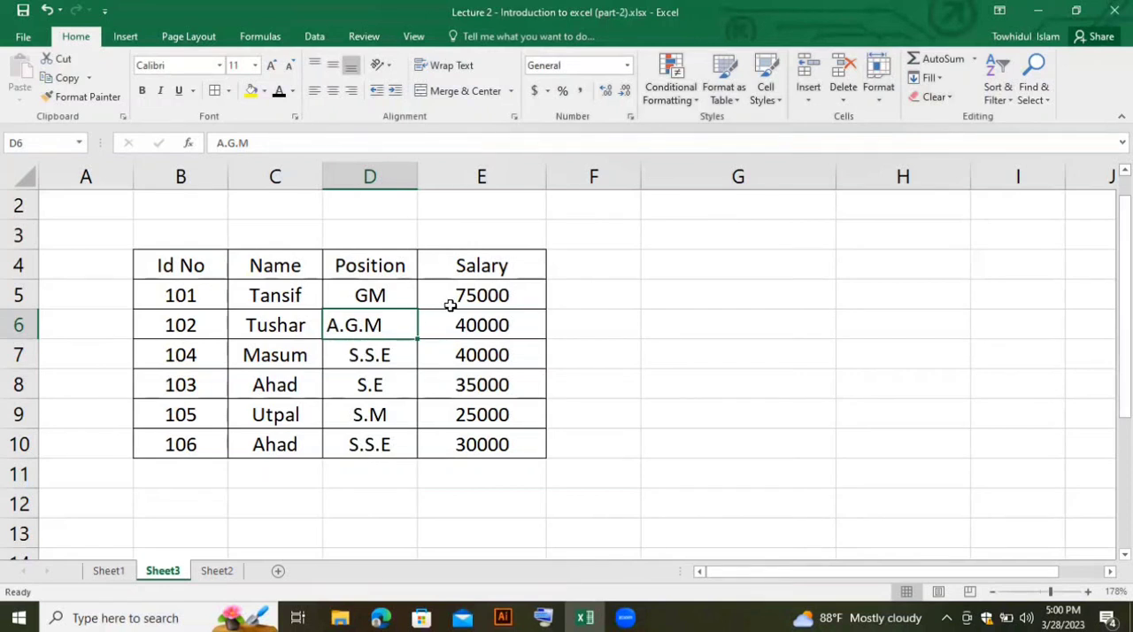
- Undo the clearing of formats in cell D6
key(ctrl+z)
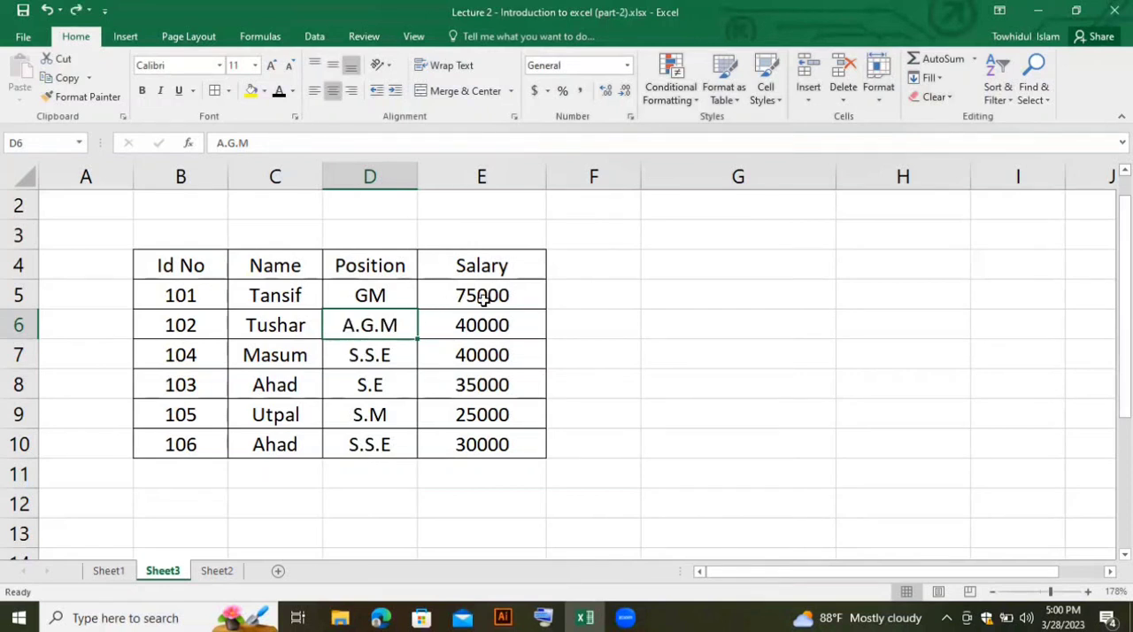
click(935, 98)
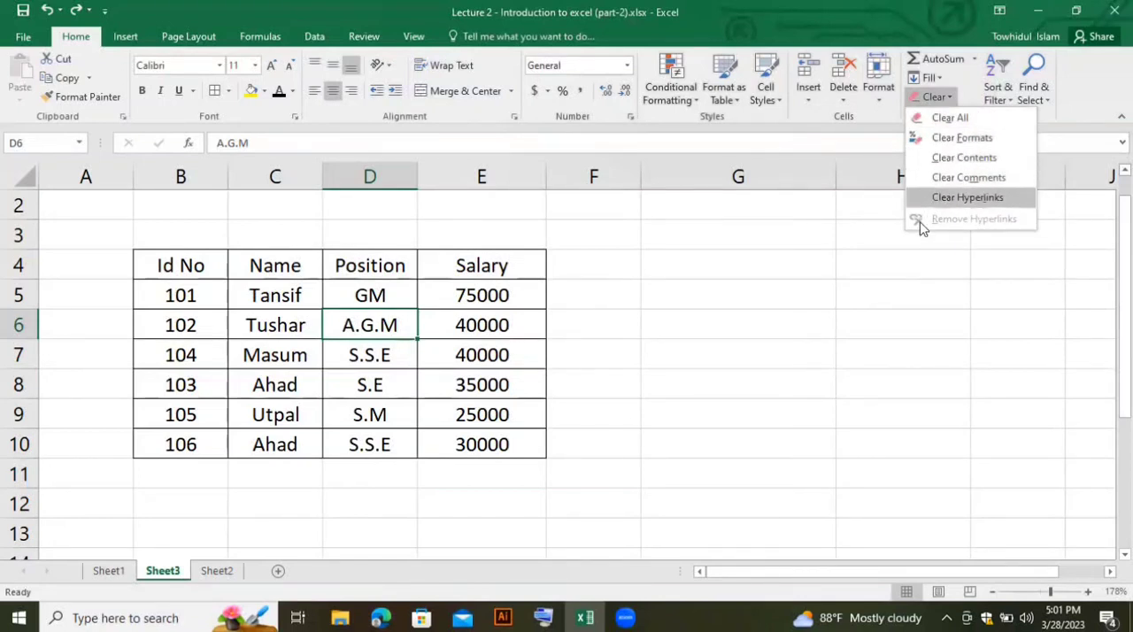
click(879, 286)
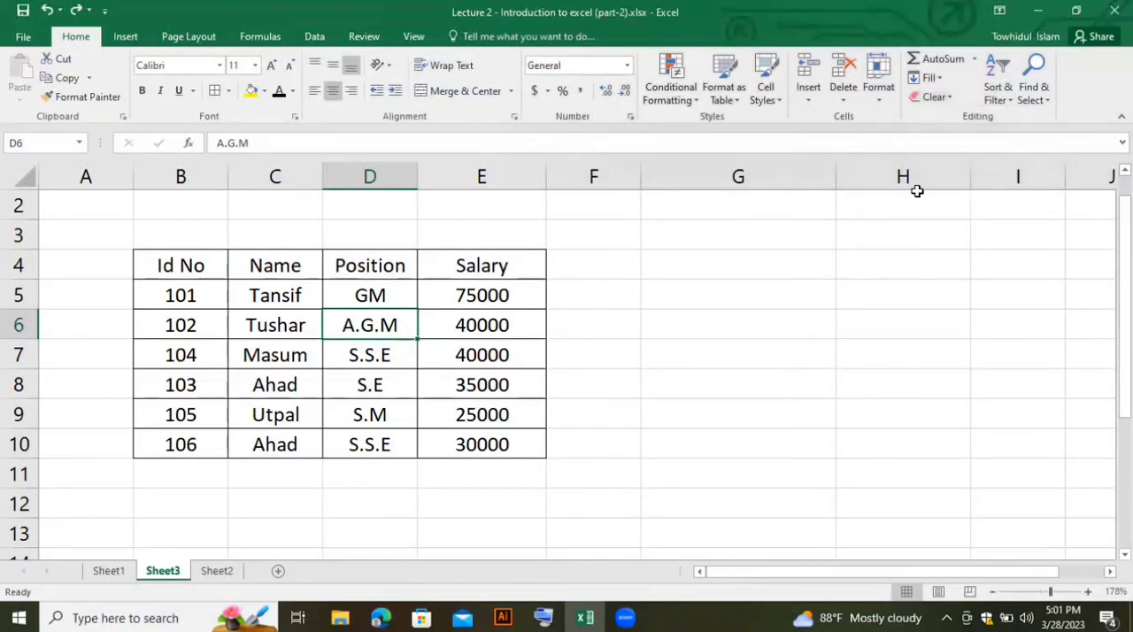
click(1002, 96)
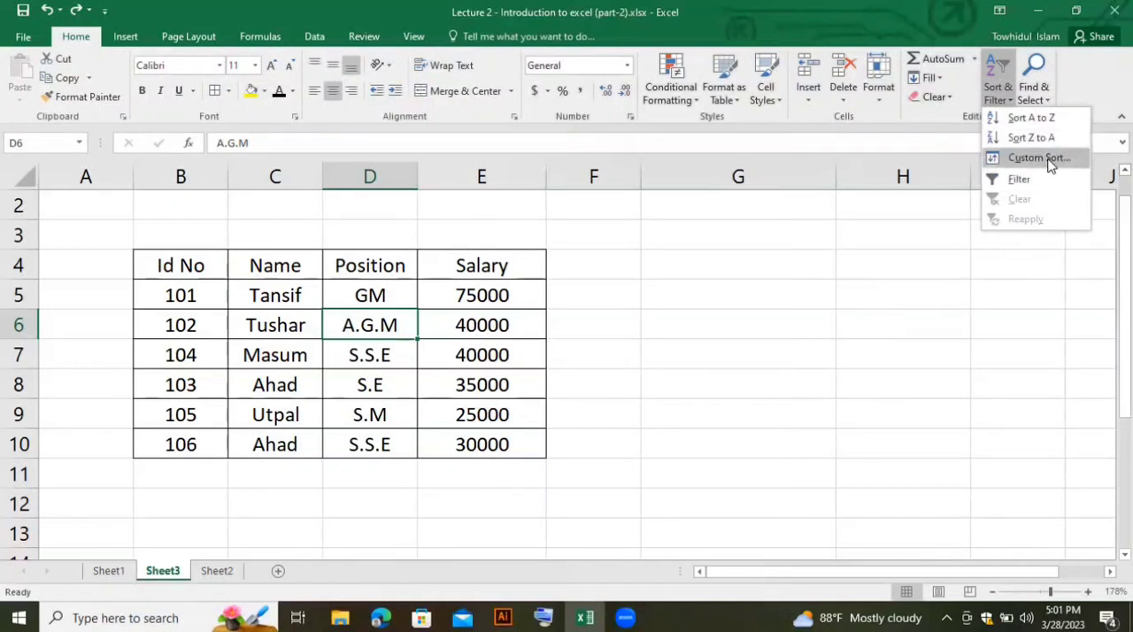
click(841, 314)
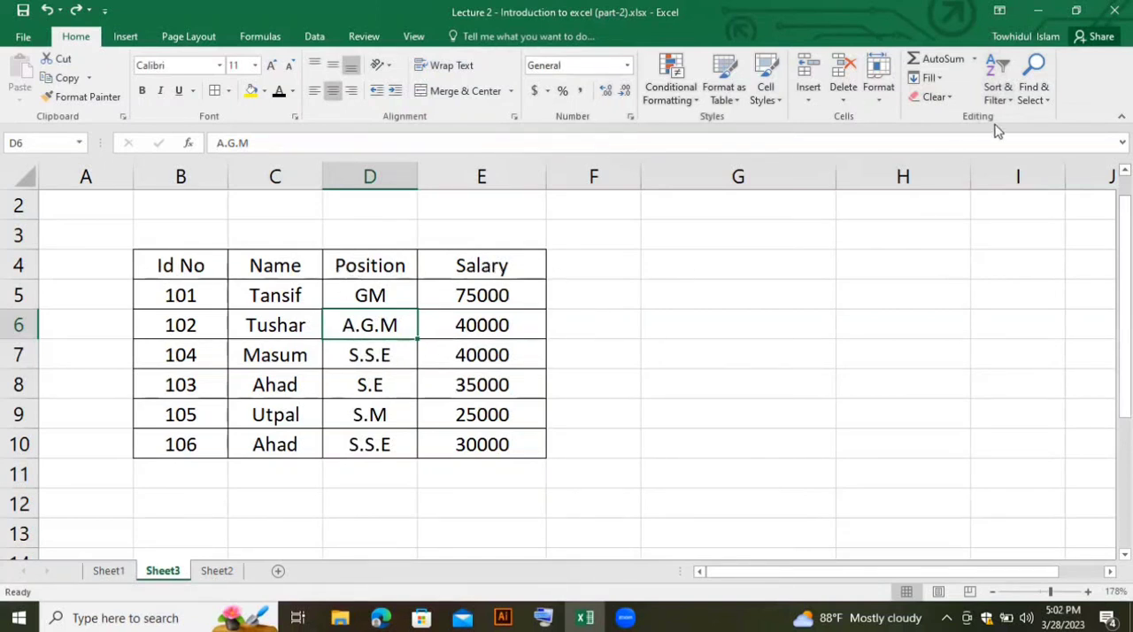
- Sort the employee table B4:E10 by the Position column's values from A to Z with a custom sort, treating the first row as headers
drag(188, 264, 534, 447)
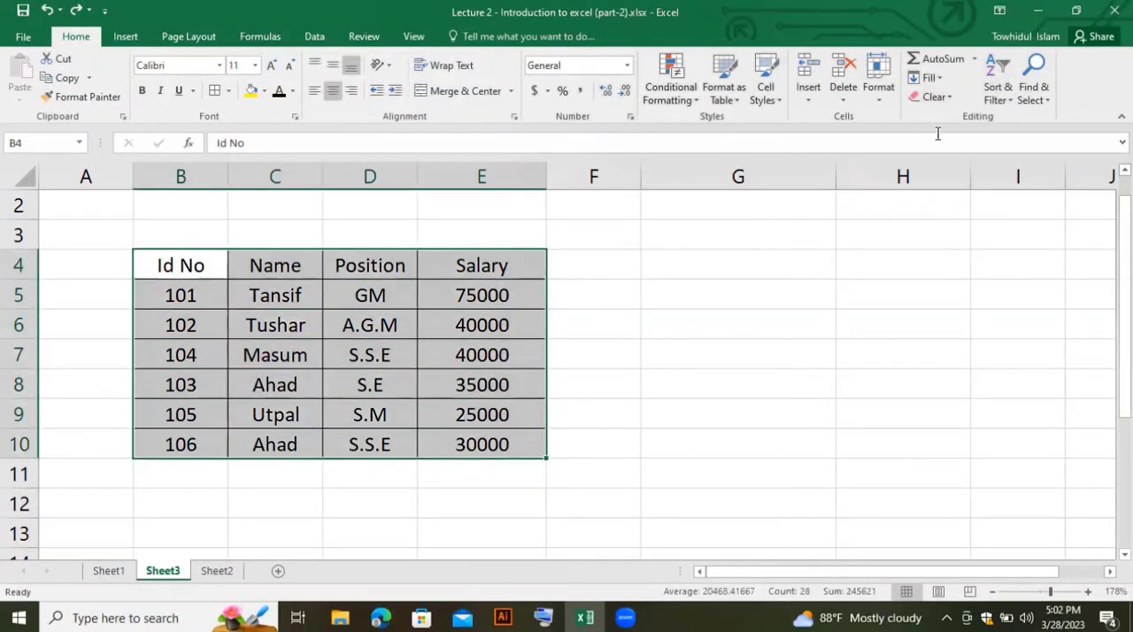
click(1009, 103)
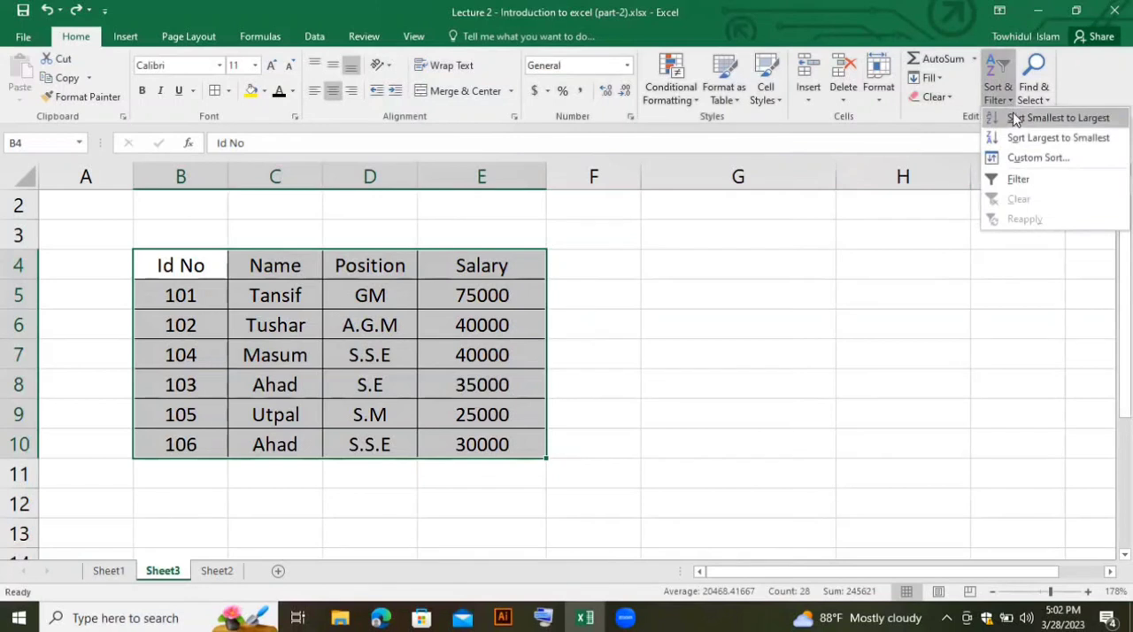
click(1032, 157)
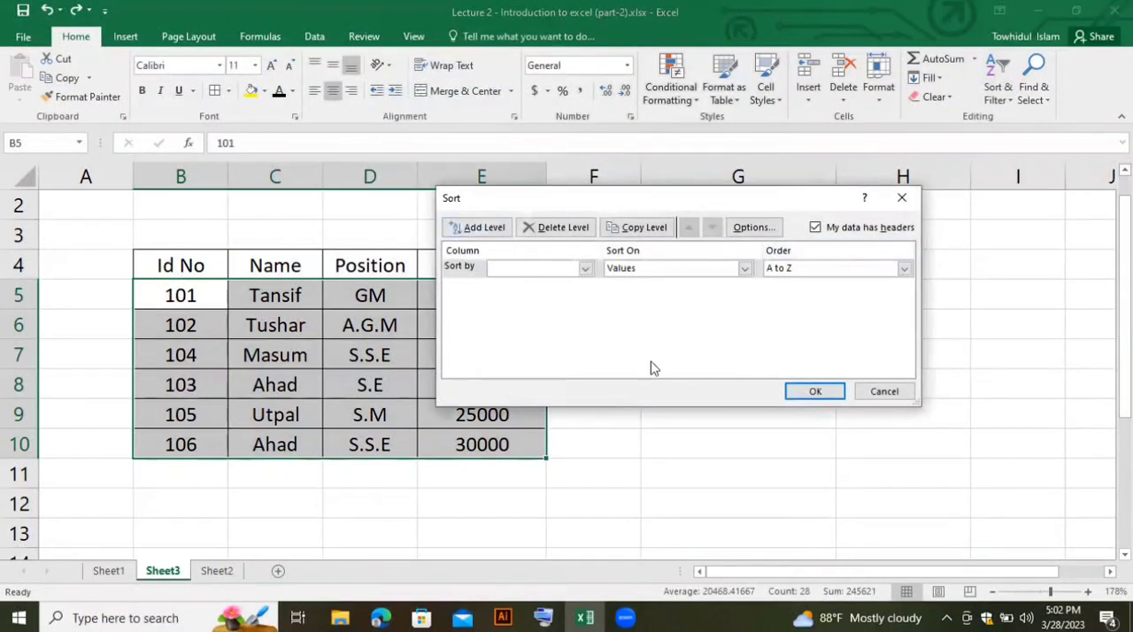
click(586, 270)
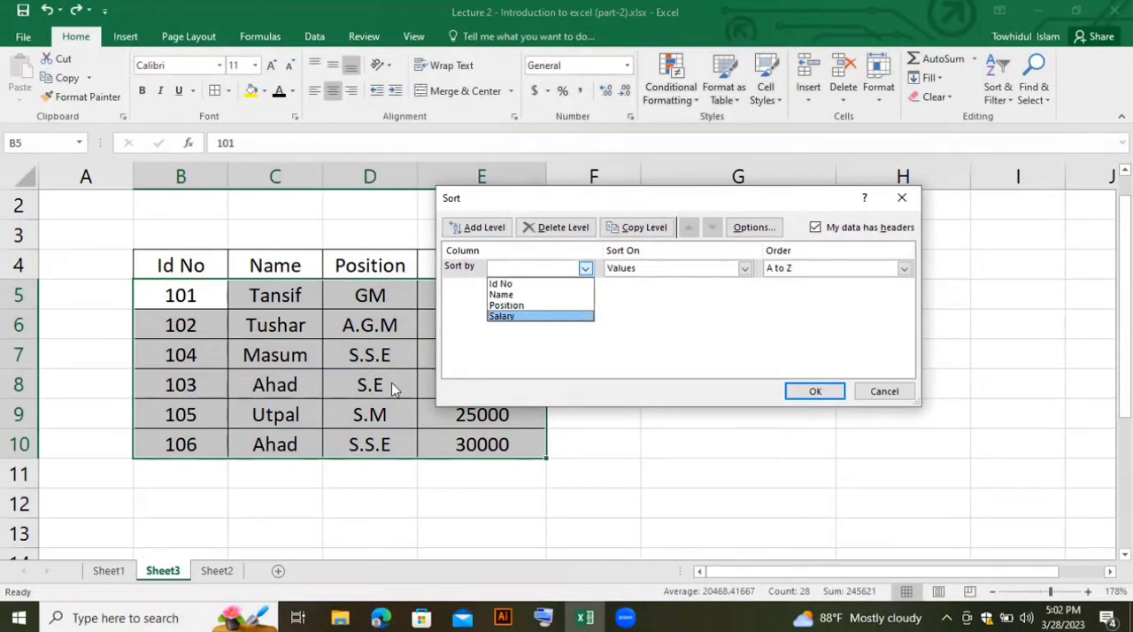
click(519, 306)
click(814, 393)
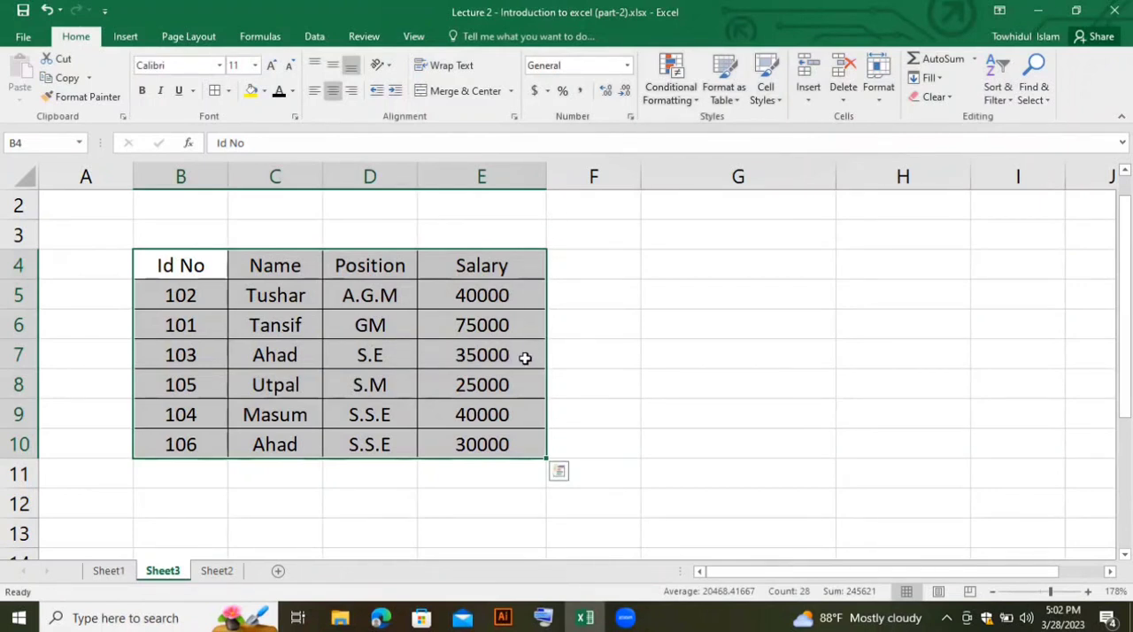
click(1049, 103)
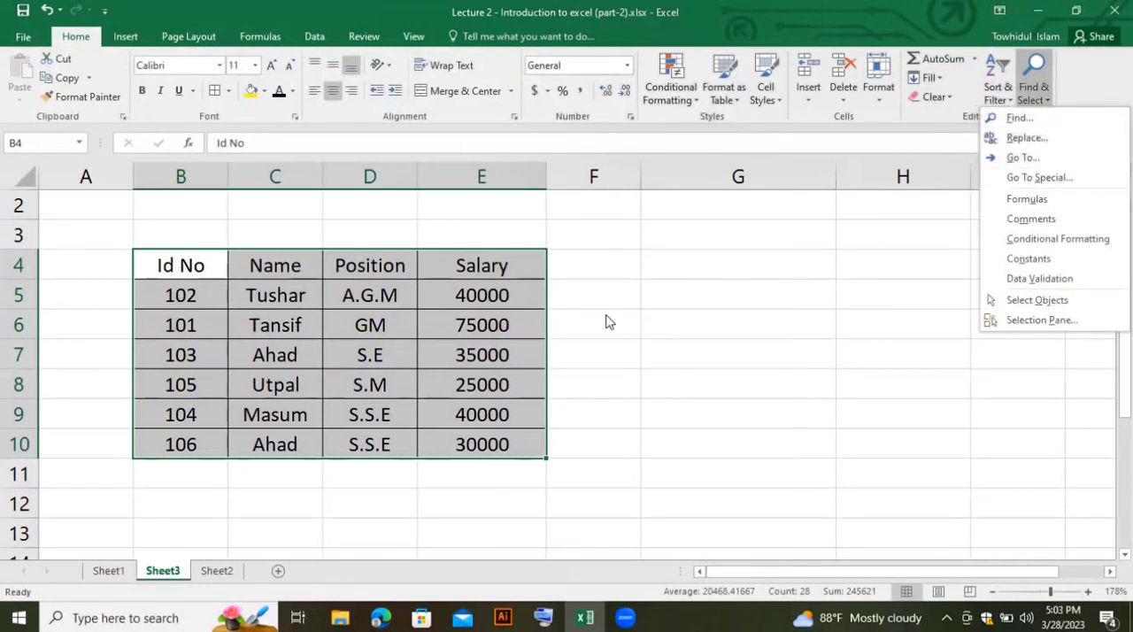
click(494, 356)
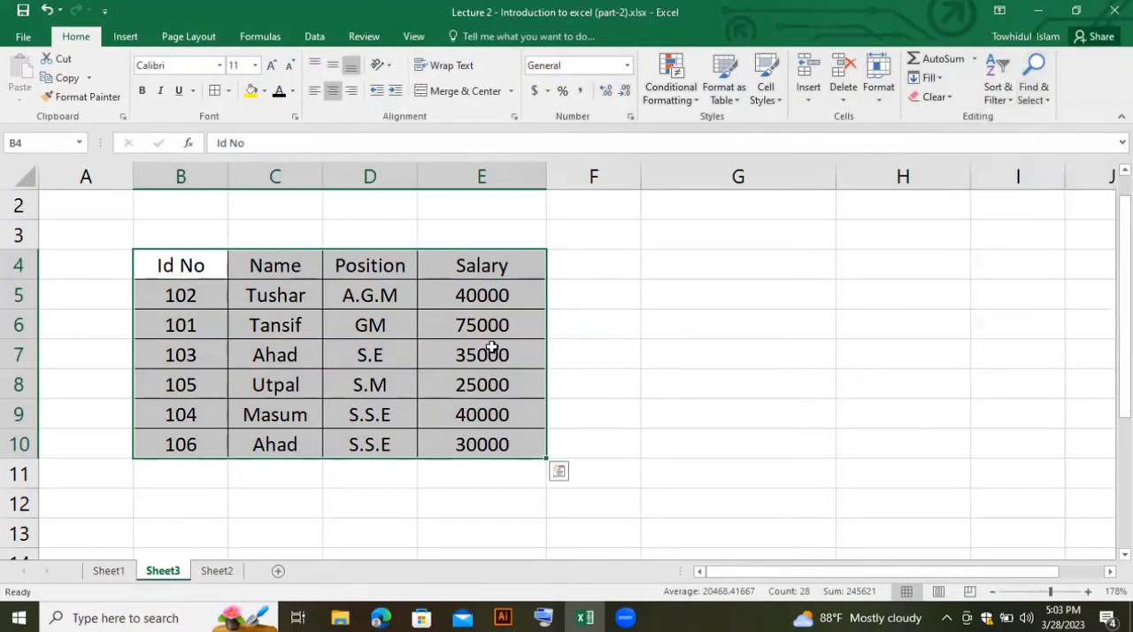
click(706, 325)
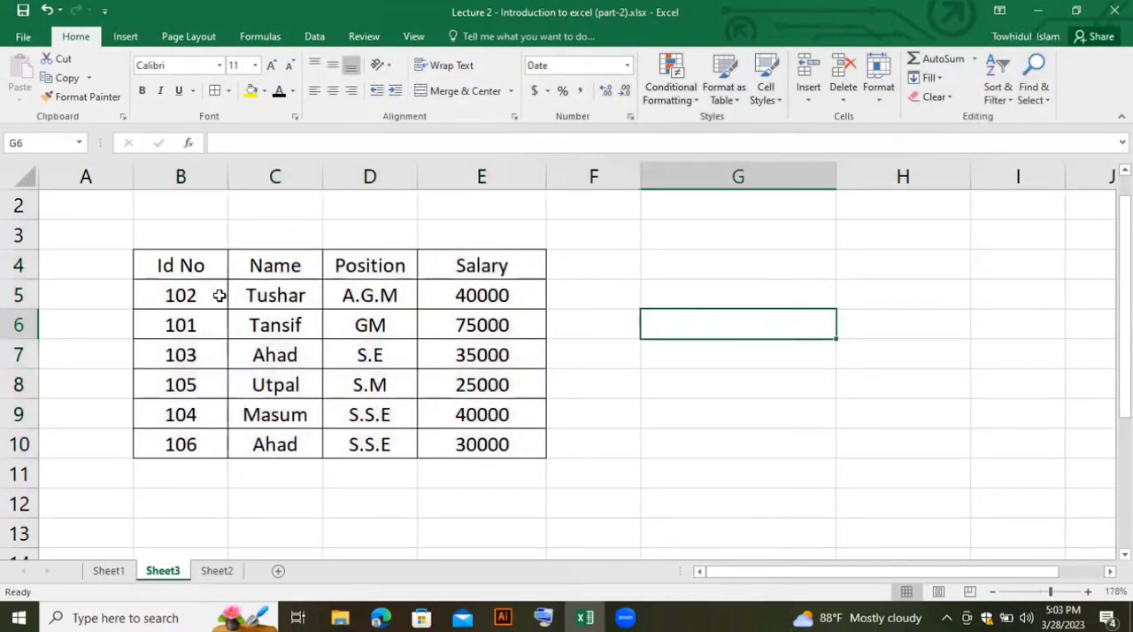